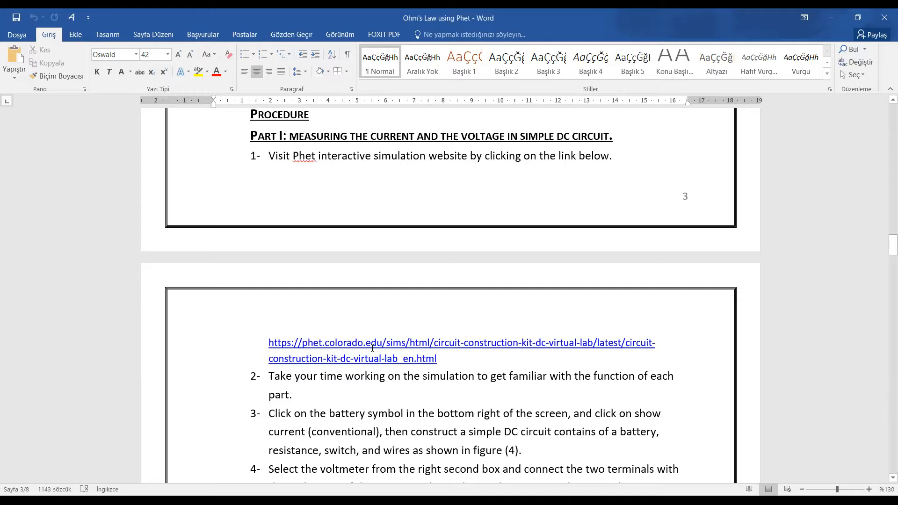
- Open the PhET Circuit Construction Kit: DC simulation from the link in the Word report
left_click(377, 344, "ctrl")
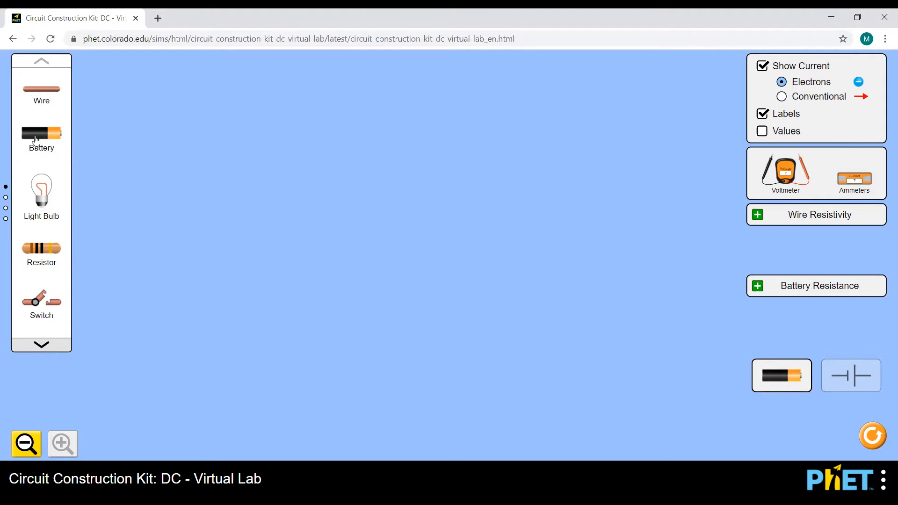
left_click(44, 346)
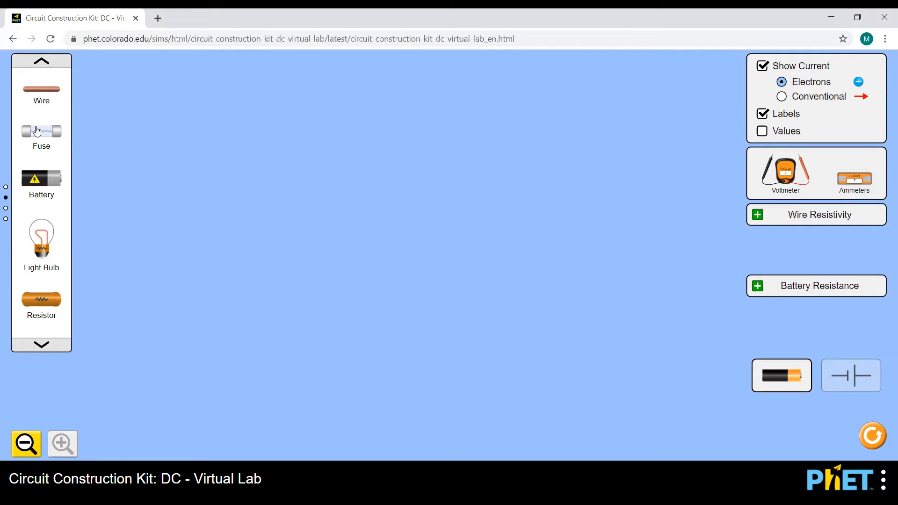
left_click(42, 63)
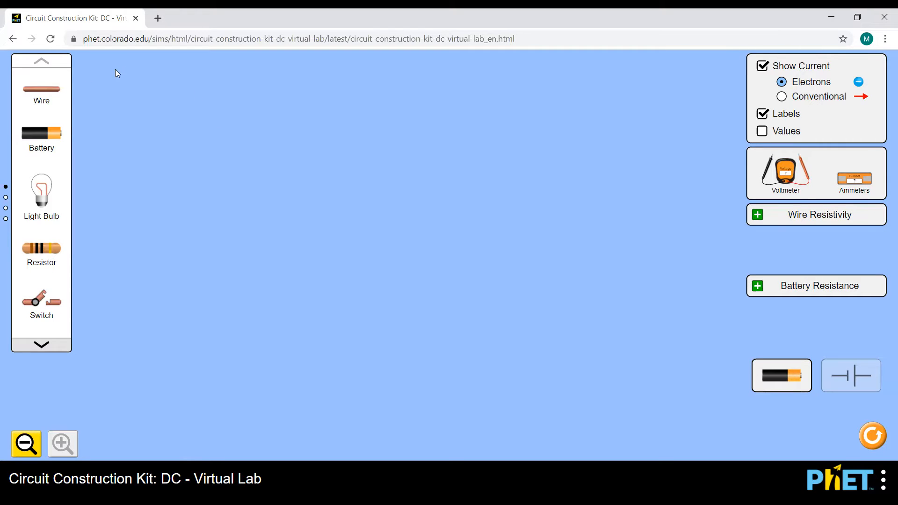
- Place a wire in the middle of the workspace and join a battery to its left end
left_click_drag(42, 91, 43, 91)
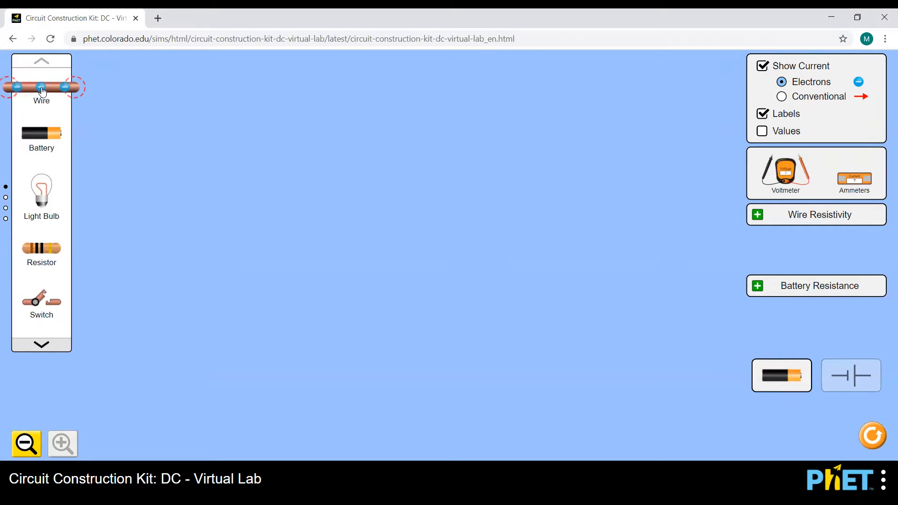
left_click_drag(43, 91, 408, 327)
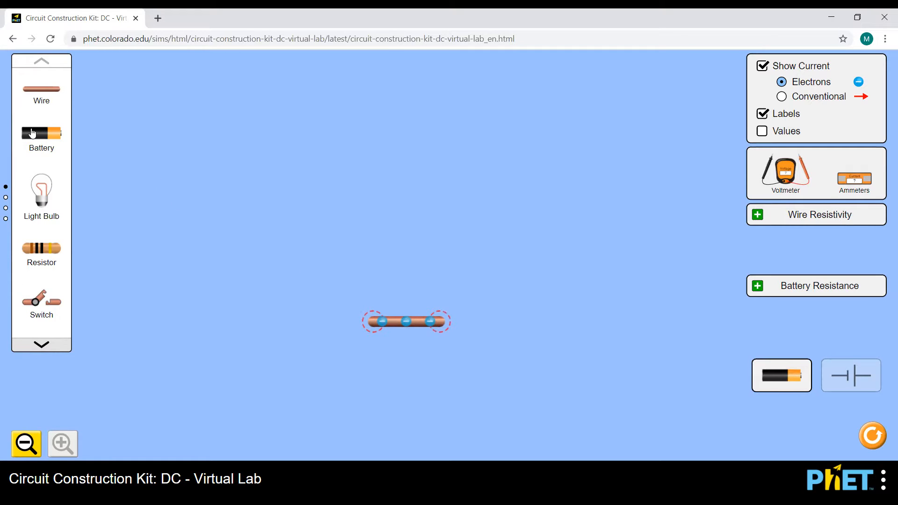
left_click_drag(33, 136, 326, 323)
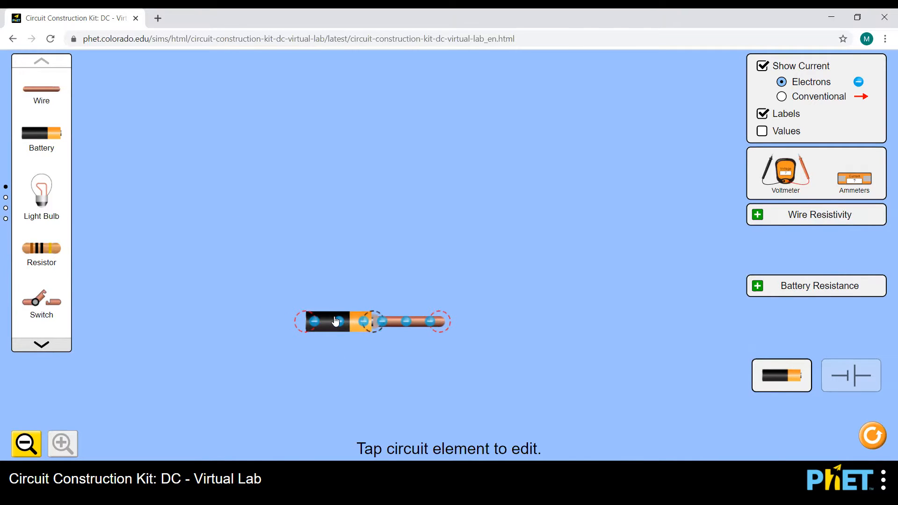
- Try the battery's voltage slider and reverse button, then delete the battery
left_click(336, 321)
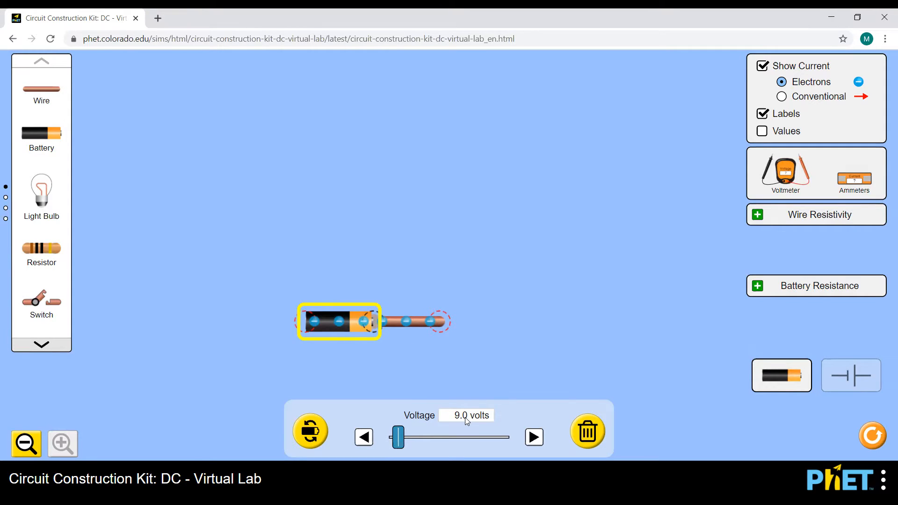
left_click_drag(403, 442, 435, 438)
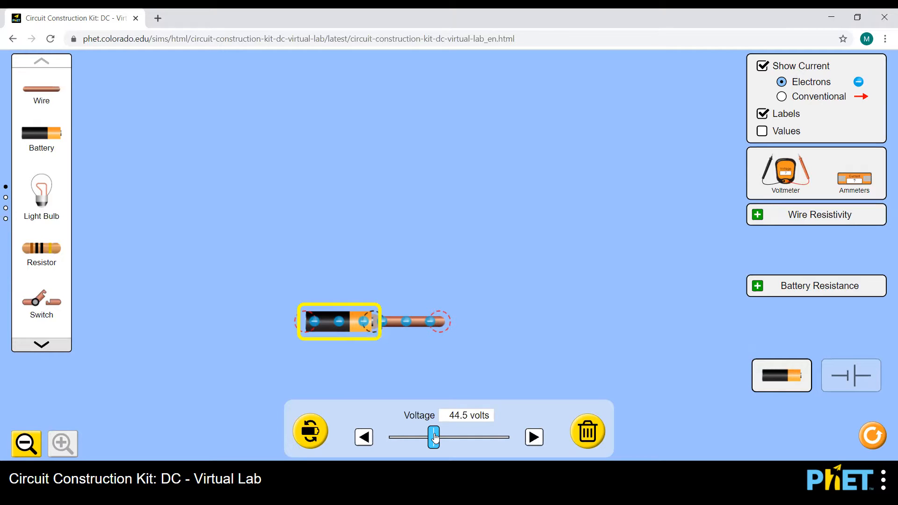
left_click_drag(435, 438, 401, 435)
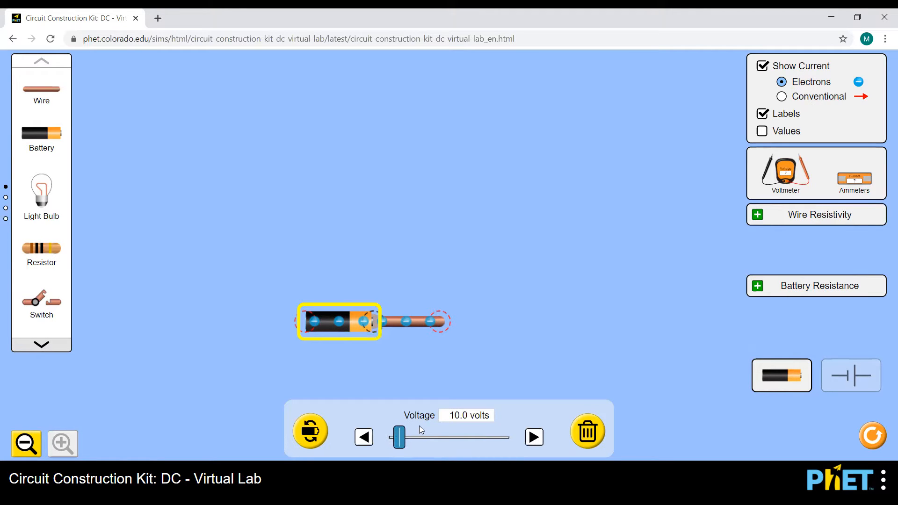
left_click(313, 430)
left_click(314, 431)
left_click(314, 431)
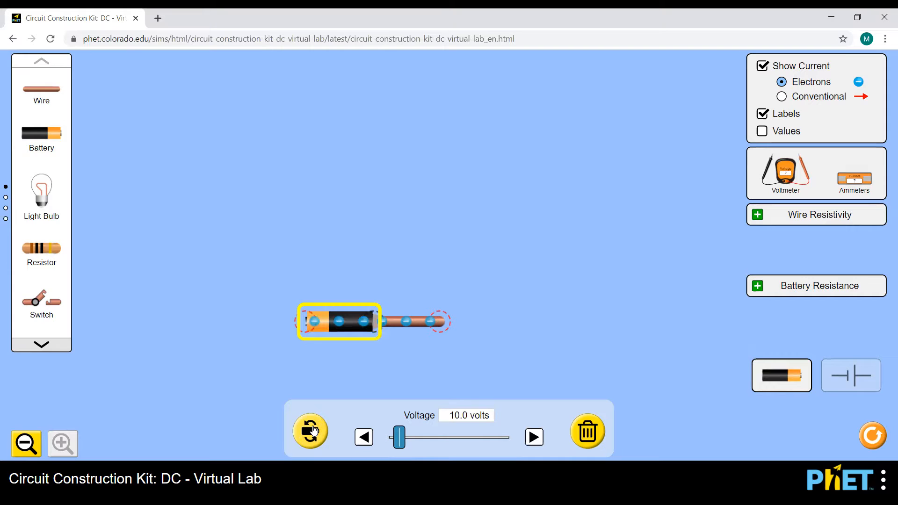
left_click(314, 431)
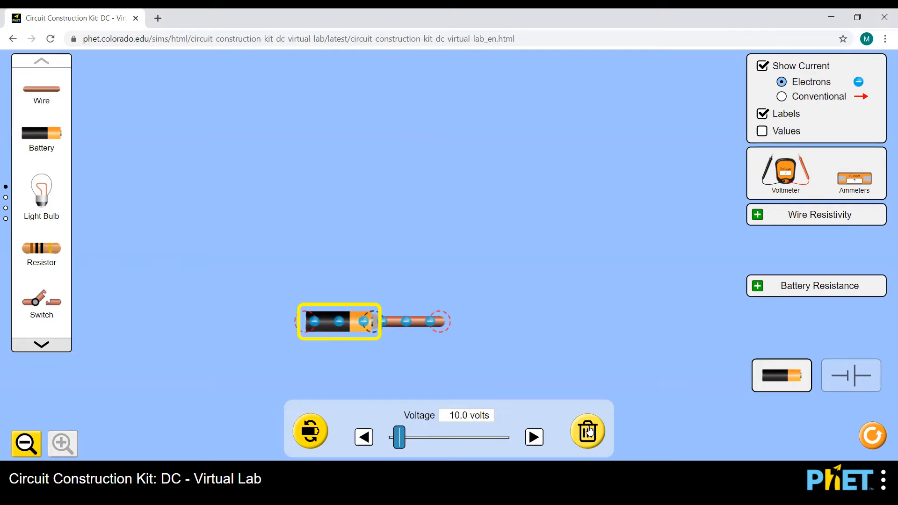
left_click(589, 431)
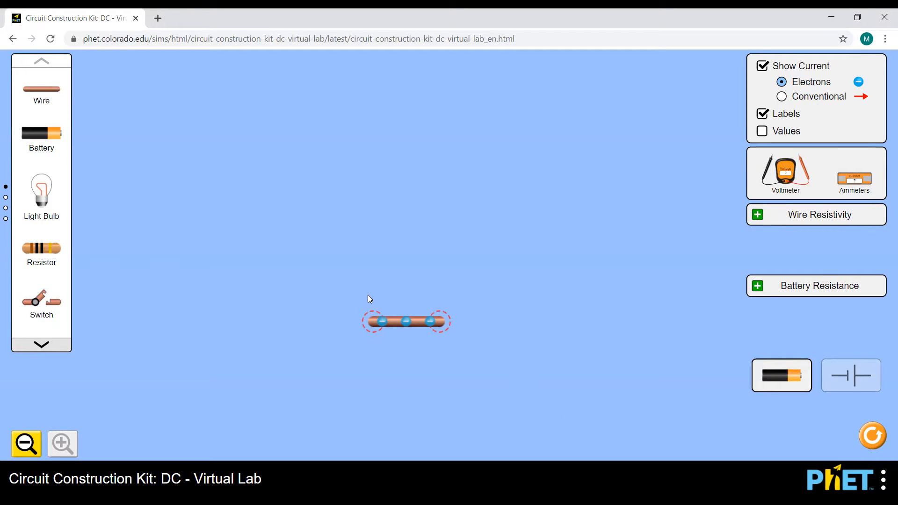
- Attach a new battery to the wire's left end and drag it left to lengthen the wire
left_click_drag(42, 134, 347, 335)
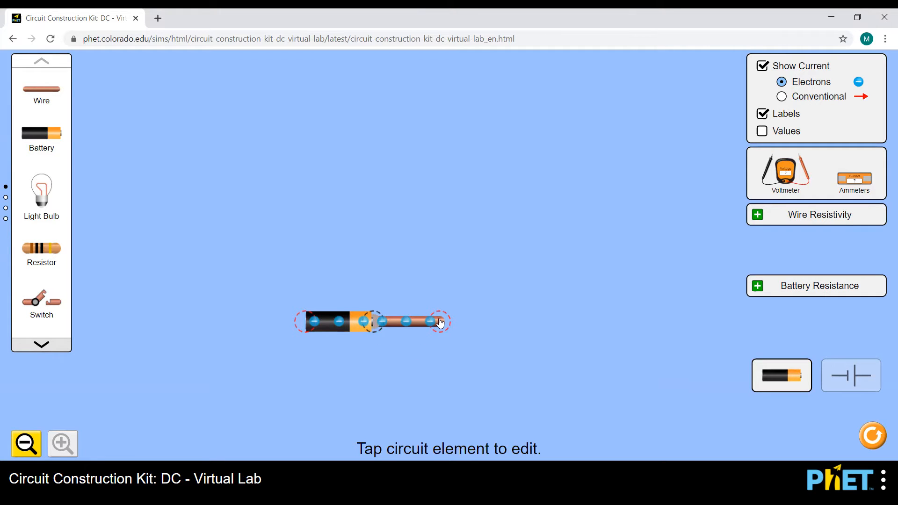
left_click_drag(440, 323, 514, 321)
left_click_drag(457, 327, 419, 321)
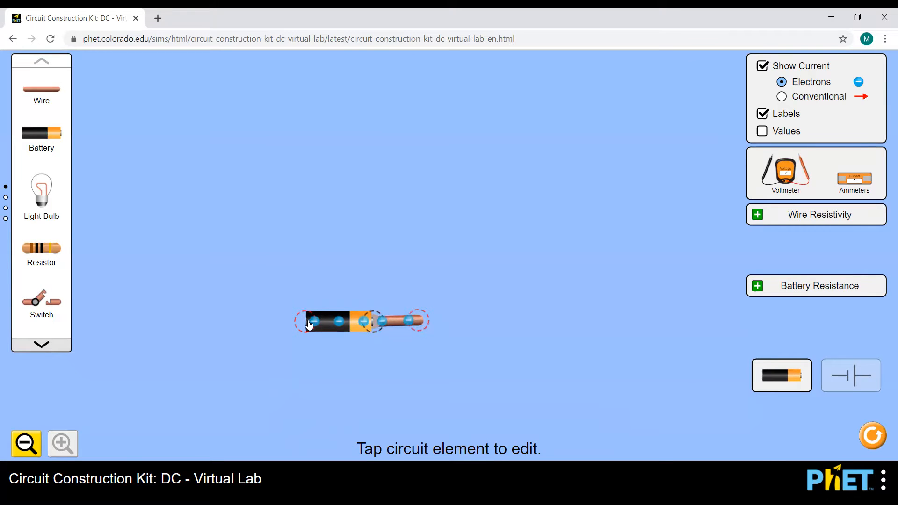
left_click_drag(309, 324, 254, 324)
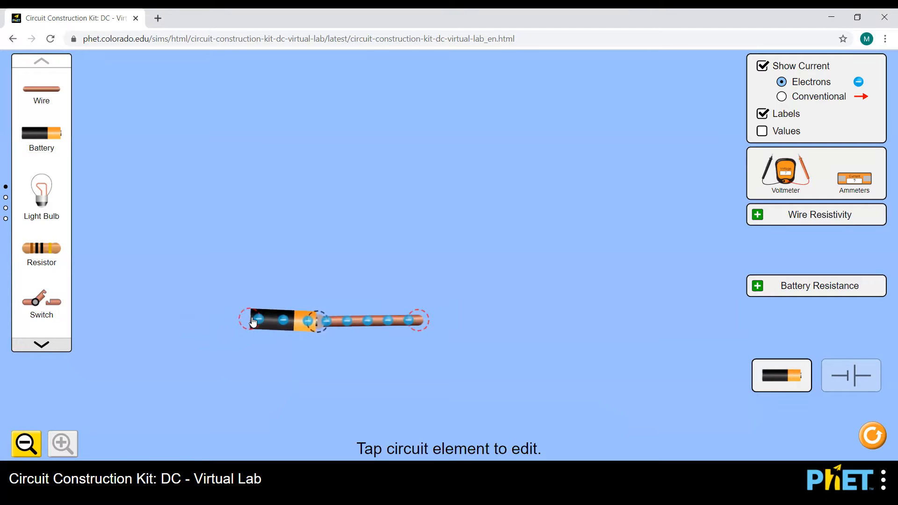
left_click(318, 322)
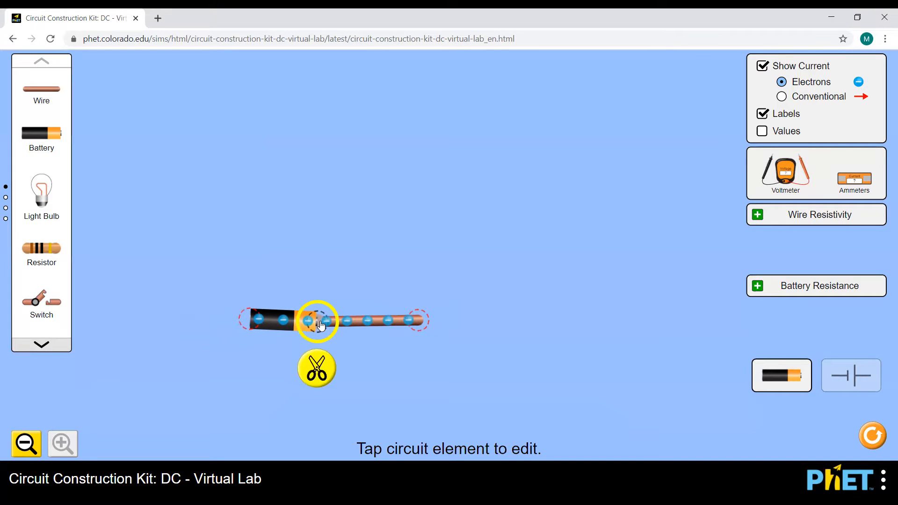
- Cut the battery from the wire, rejoin it slightly higher, and shorten the wire's free end
left_click(320, 349)
left_click(318, 323)
left_click(321, 363)
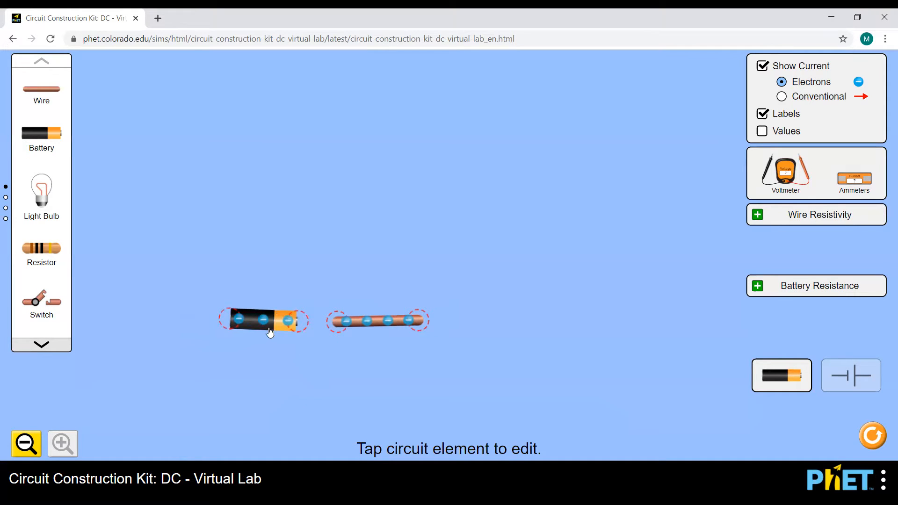
left_click_drag(251, 321, 291, 323)
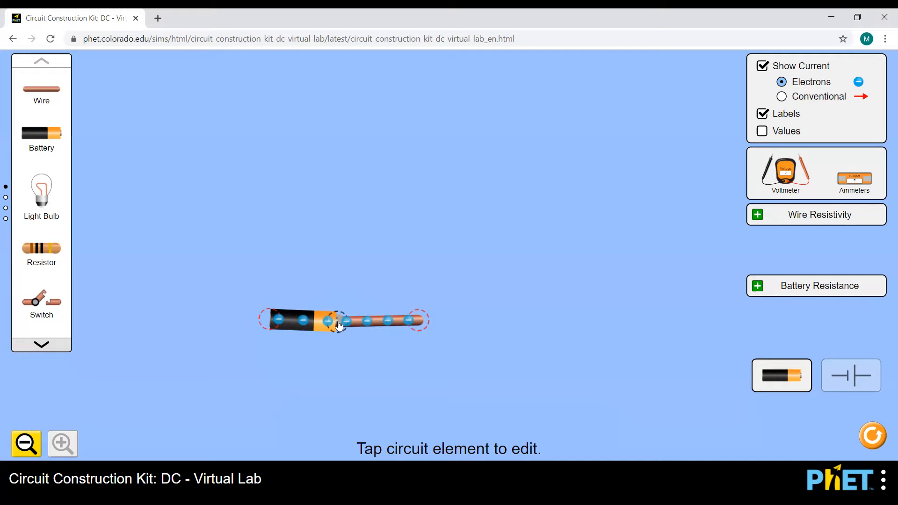
left_click_drag(340, 324, 383, 298)
left_click_drag(457, 301, 427, 295)
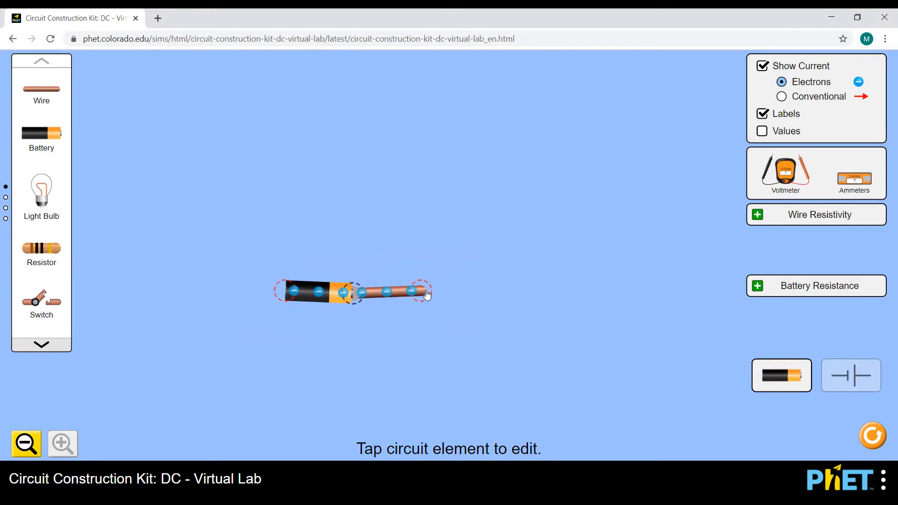
left_click_drag(427, 295, 426, 300)
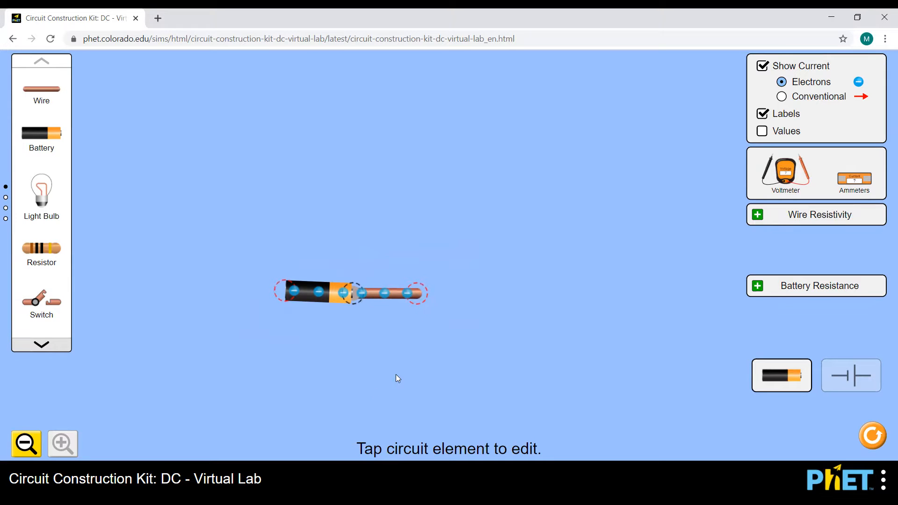
scroll(678, 407, "down", 5)
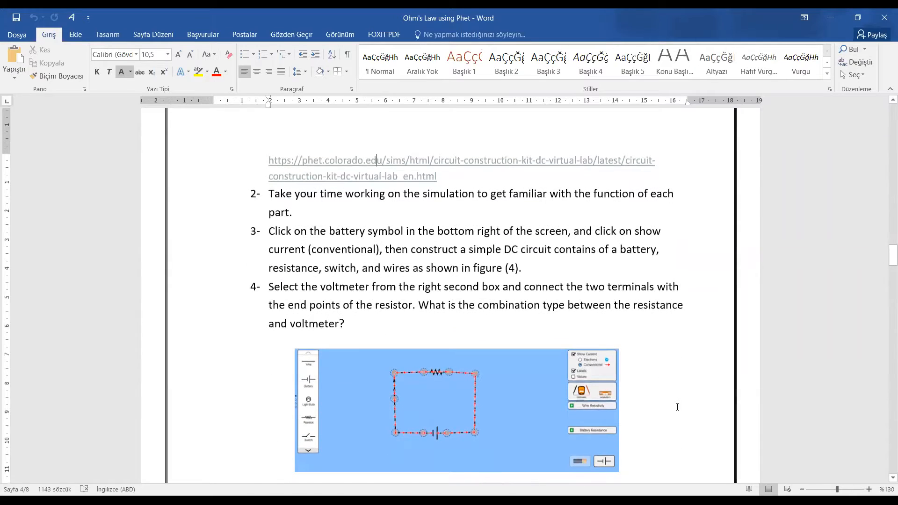
scroll(677, 407, "down", 2)
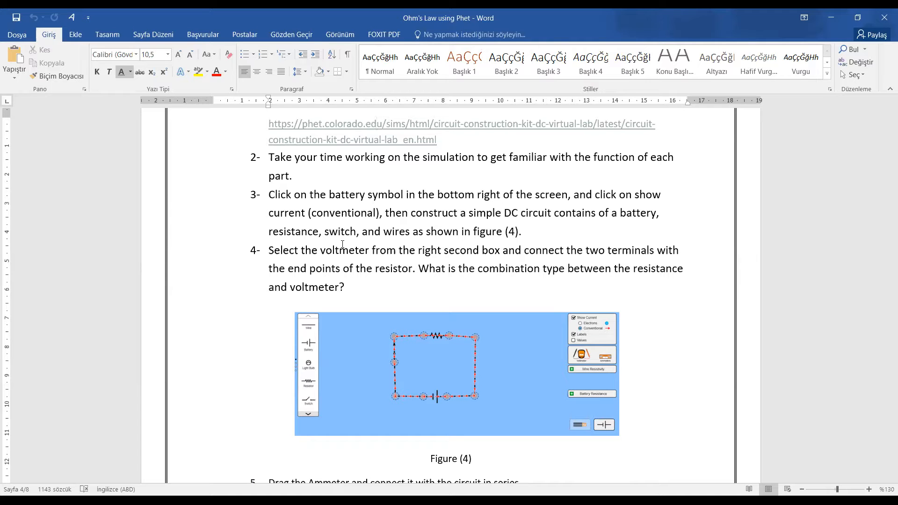
scroll(343, 245, "down", 5)
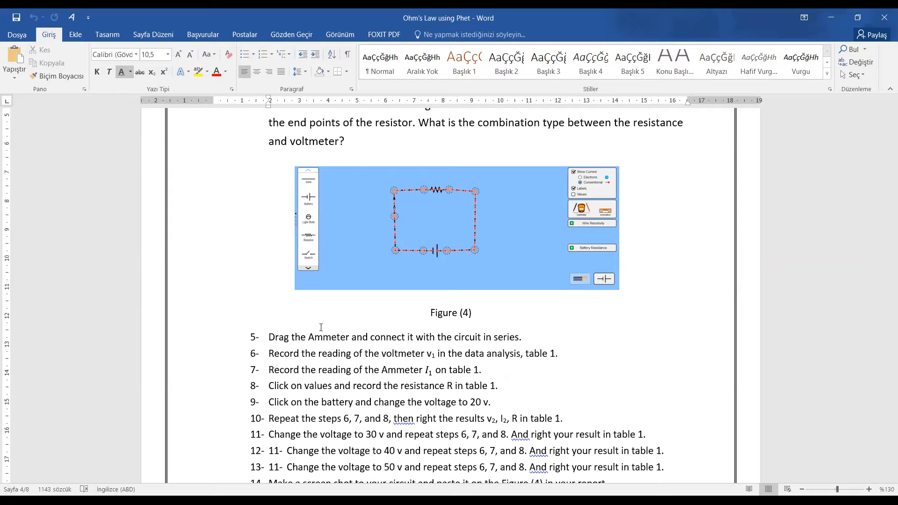
scroll(320, 327, "down", 5)
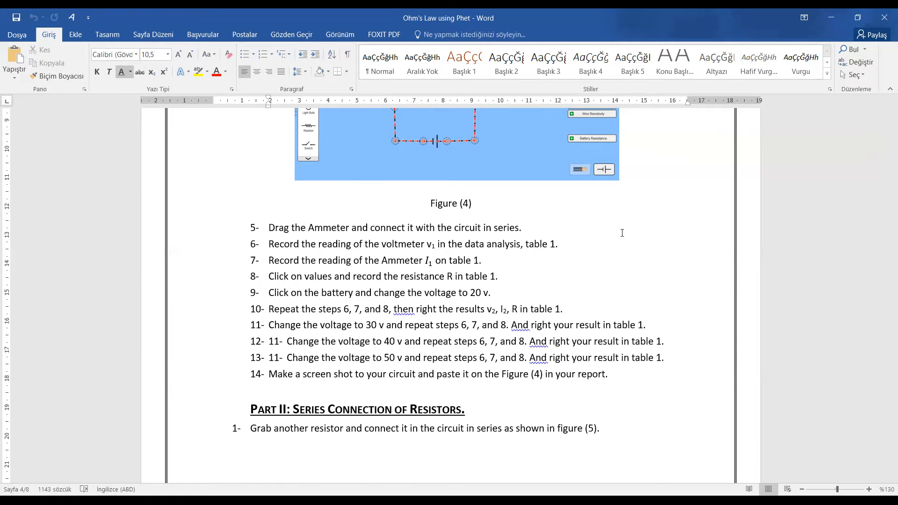
scroll(623, 233, "up", 3)
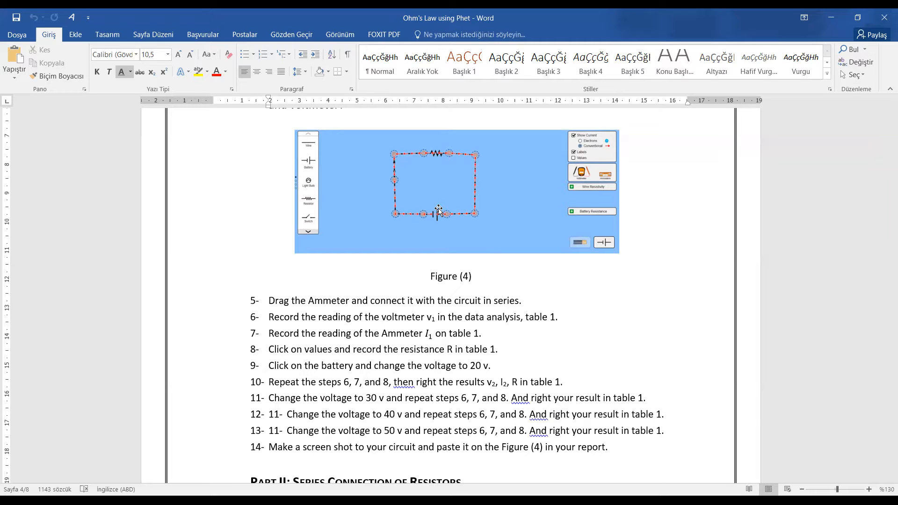
scroll(439, 211, "down", 12)
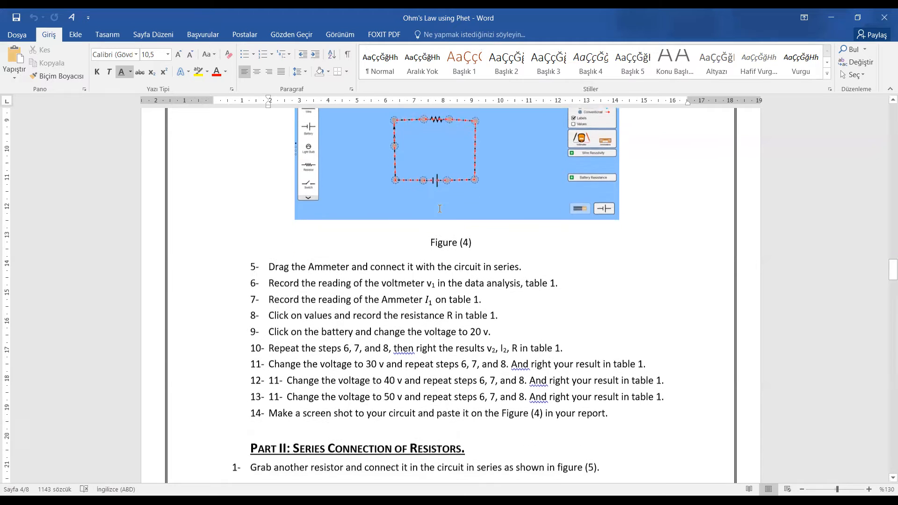
scroll(439, 211, "down", 12)
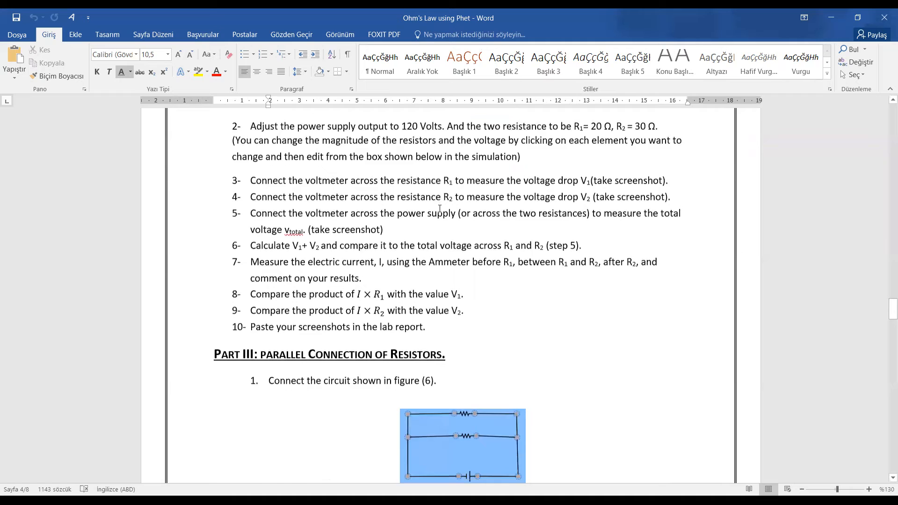
- Scroll down to the empty five-trial Table (1) under Data Calculations and Results
scroll(438, 209, "down", 4)
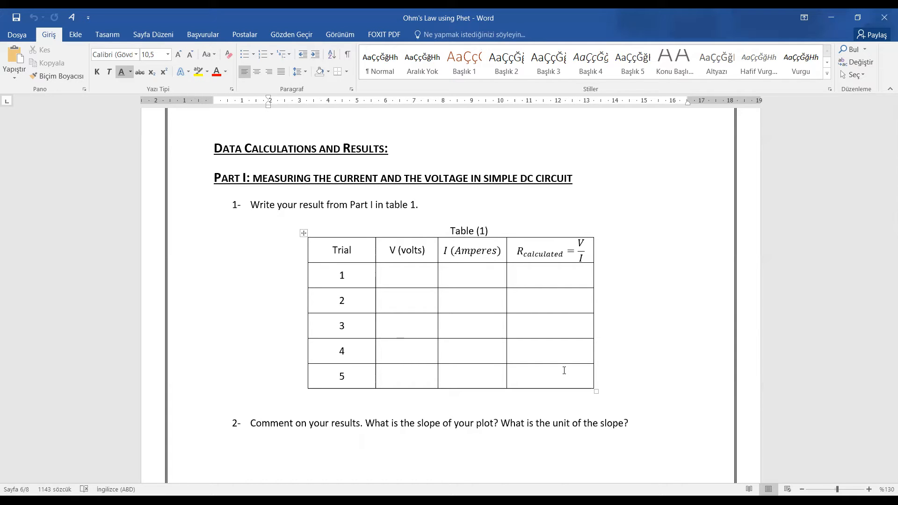
- Scroll past Table (1) and switch back to the PhET simulation with Alt+Tab
scroll(564, 371, "down", 3)
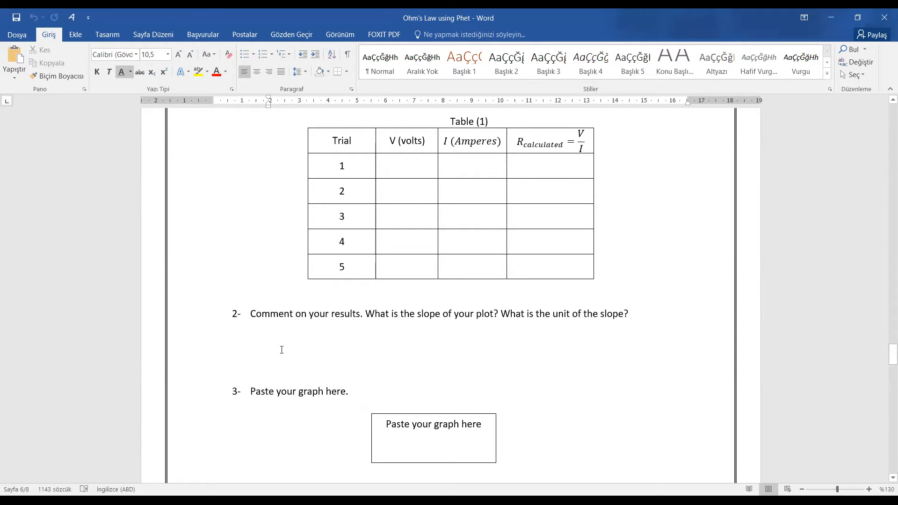
scroll(282, 350, "down", 2)
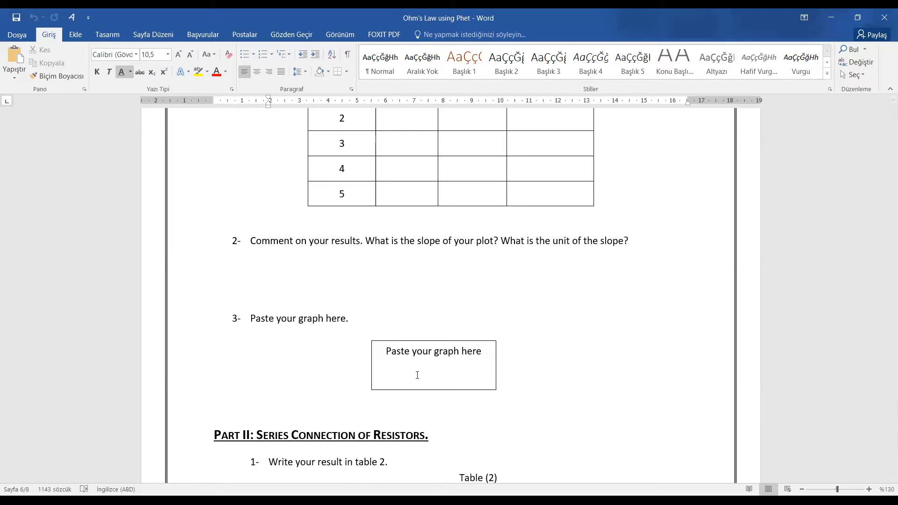
key("alt+Tab")
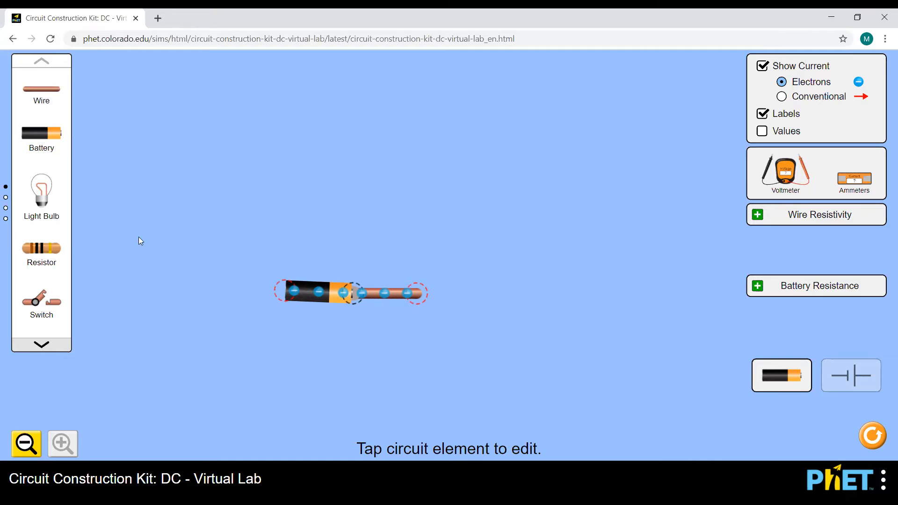
- Attach a wire to the battery's left end and add a vertical wire rising from that corner
left_click_drag(49, 90, 256, 293)
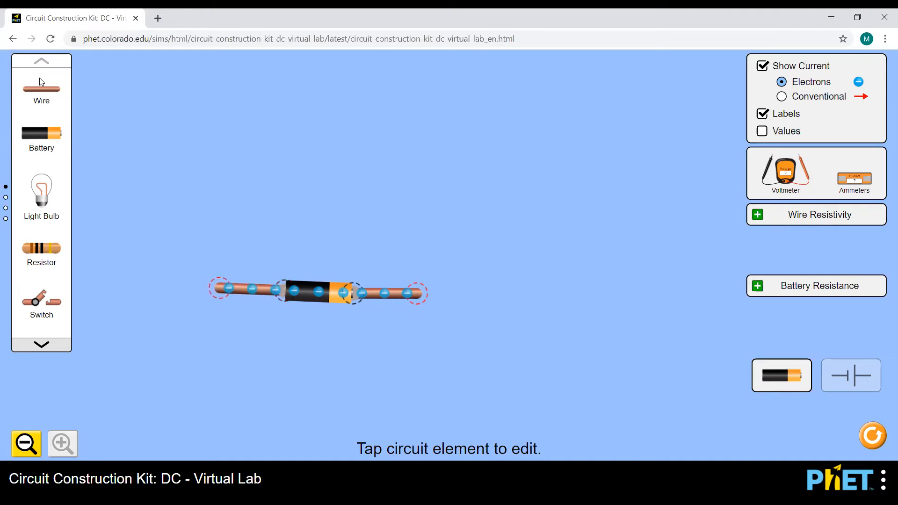
left_click_drag(231, 293, 221, 300)
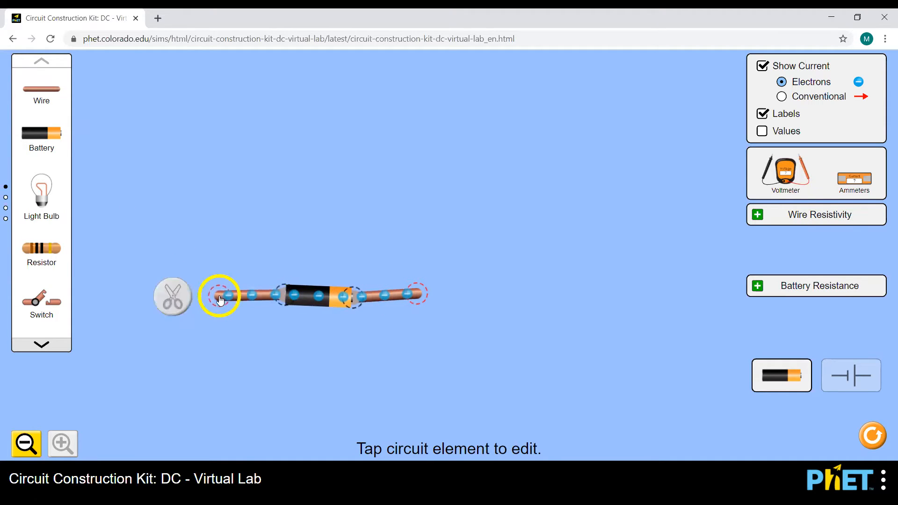
left_click_drag(33, 92, 215, 249)
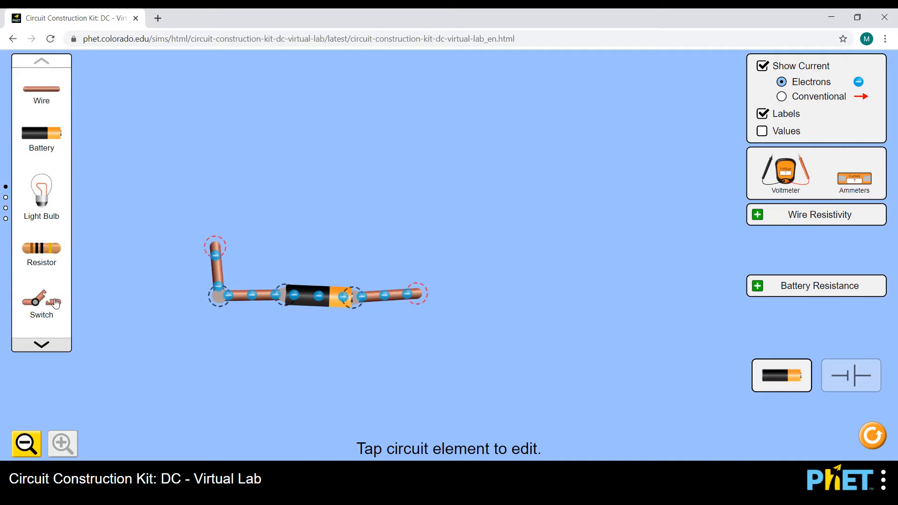
- Place a switch atop the vertical wire, toggle it closed and open, and add a wire above it
left_click(218, 245)
left_click_drag(41, 300, 221, 170)
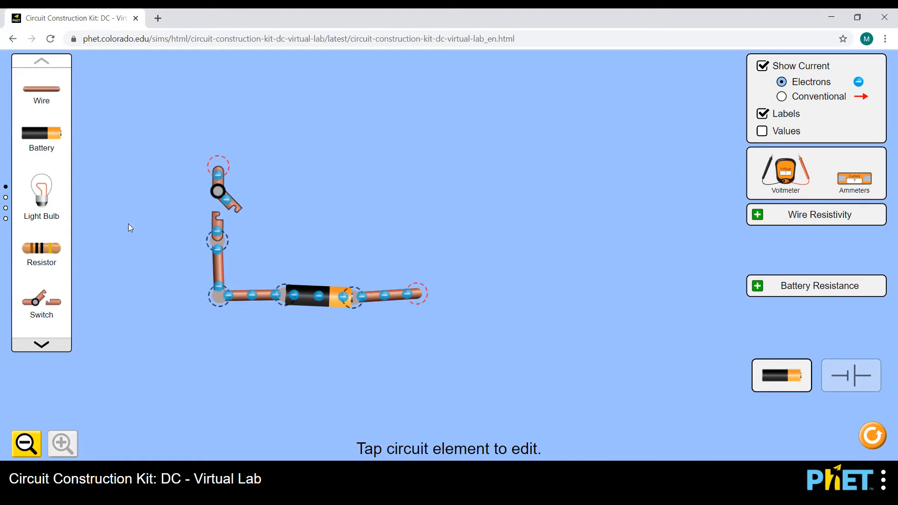
left_click(217, 219)
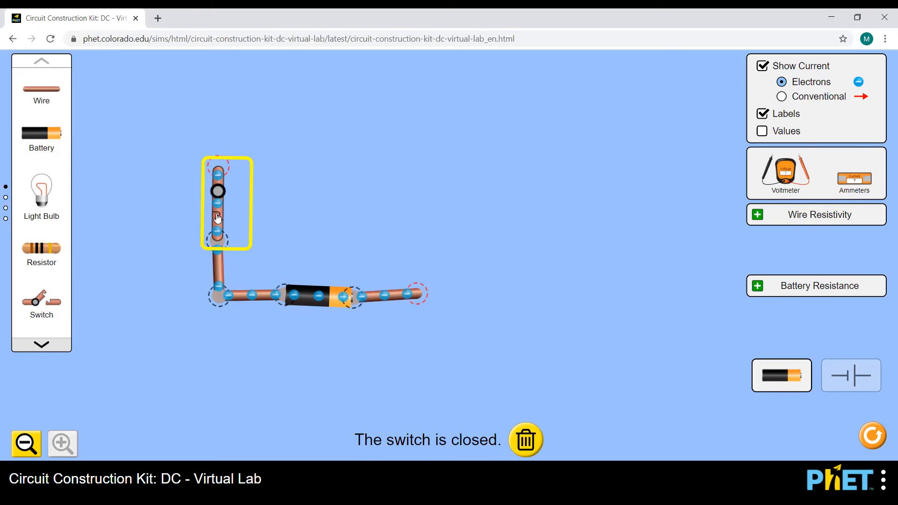
left_click(217, 219)
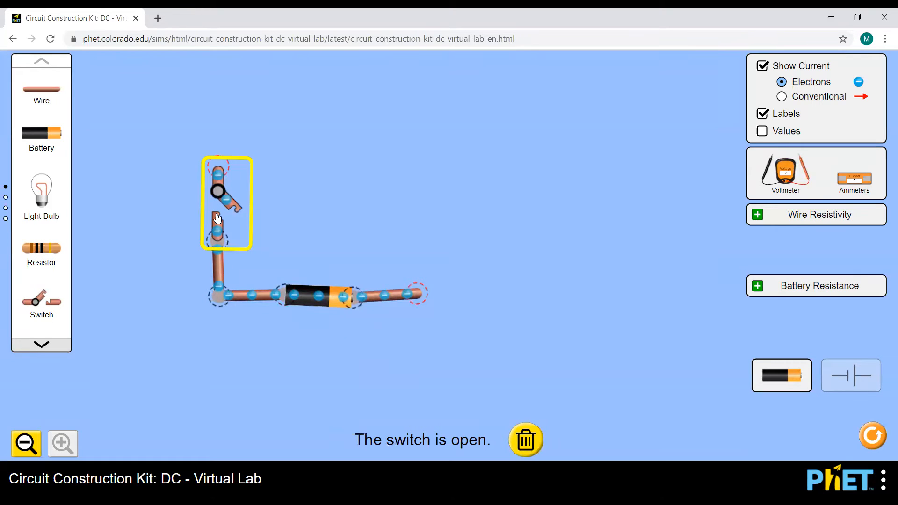
left_click_drag(45, 92, 213, 114)
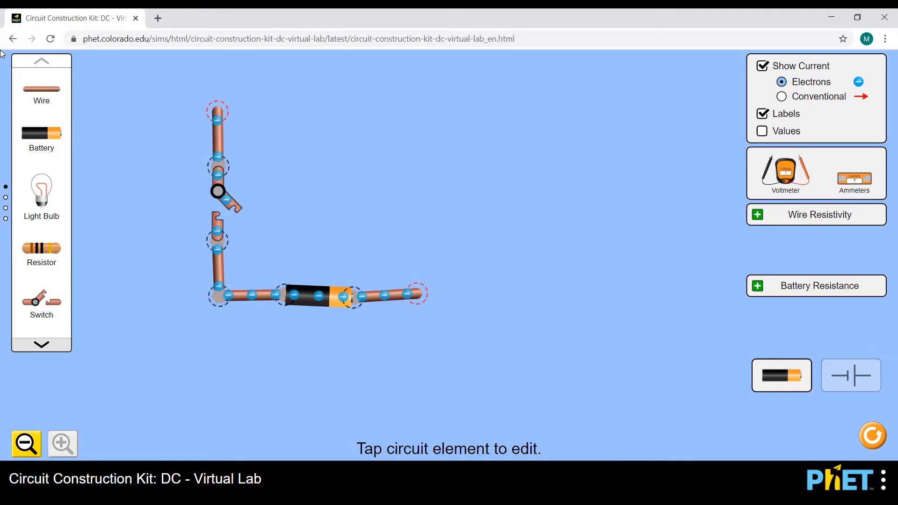
- Build the top side with a wire, resistor and wire, then run a wire down to the battery
left_click_drag(42, 89, 278, 116)
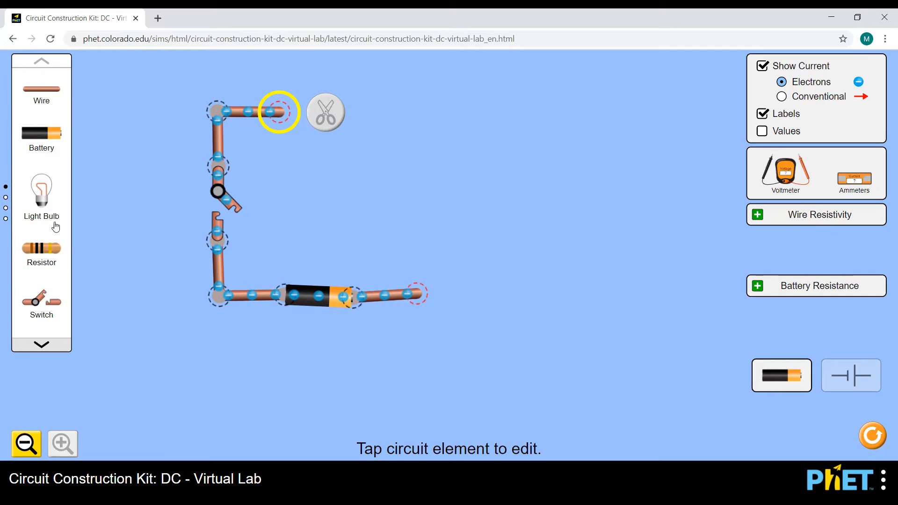
left_click_drag(49, 248, 309, 122)
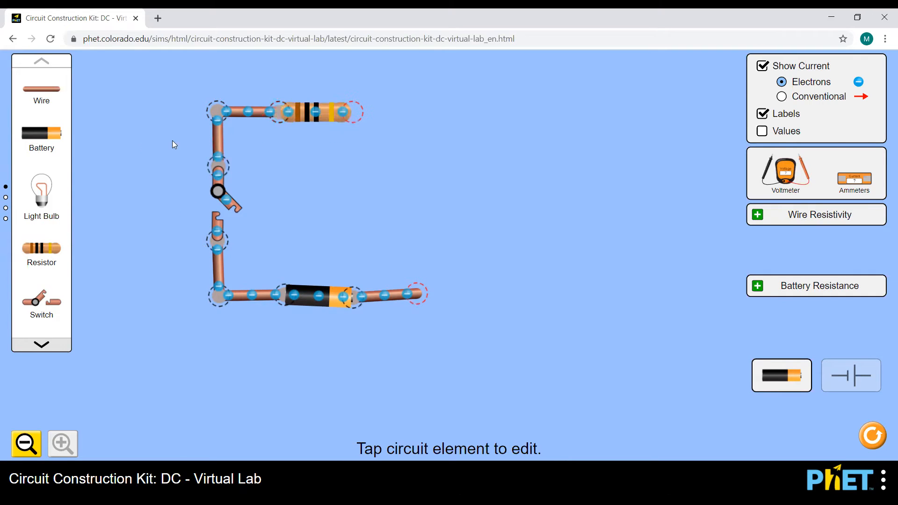
left_click_drag(40, 97, 380, 113)
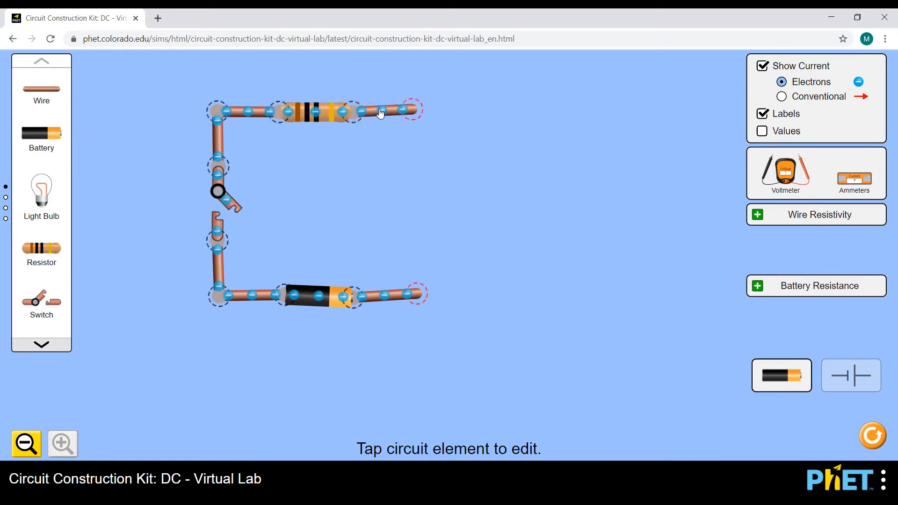
left_click_drag(34, 88, 417, 293)
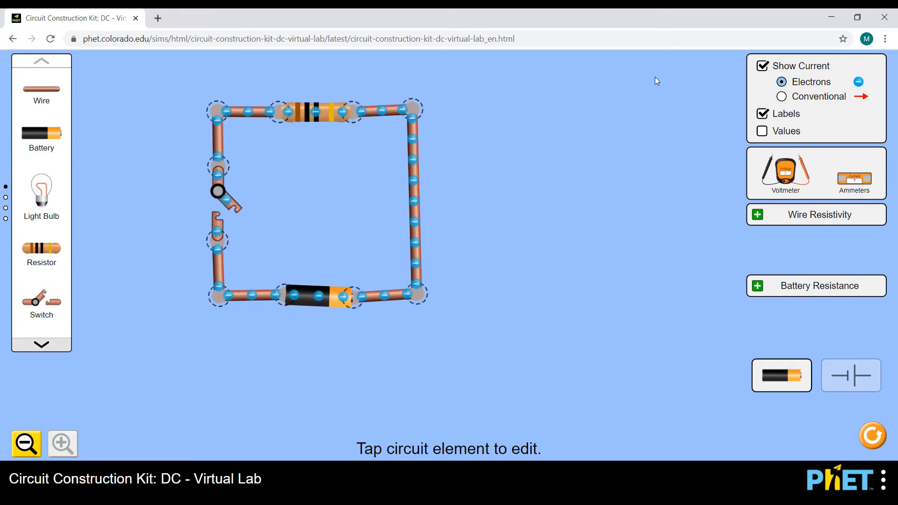
- Close the switch on the left so electrons flow around the resistor–battery loop
left_click(226, 207)
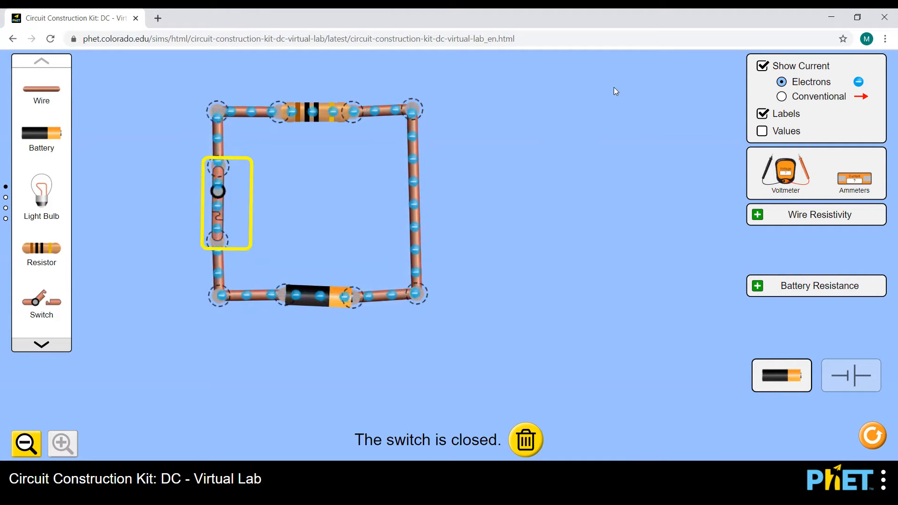
- Choose Conventional in the Show Current panel so arrows replace the moving electrons
left_click(780, 98)
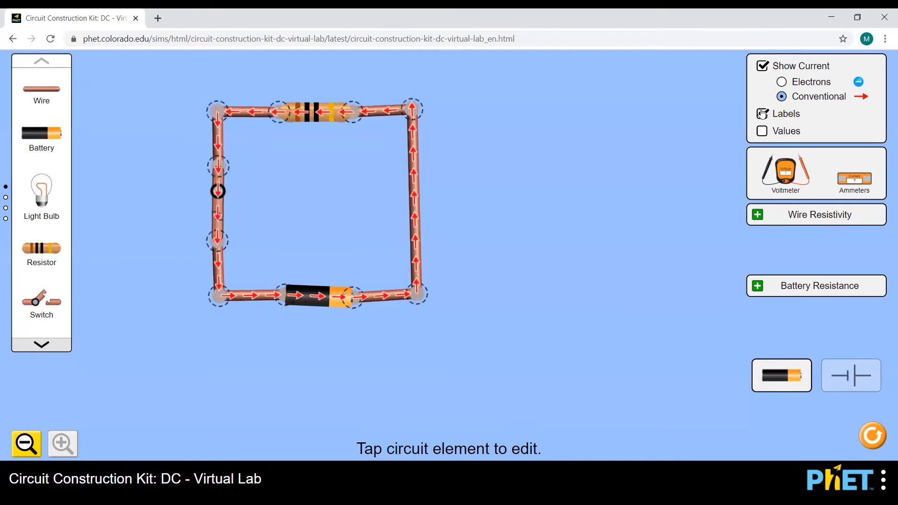
- Turn on Values to label the 10.0 Ω resistor, 0 Ω switch and 9.0 V battery
left_click(763, 134)
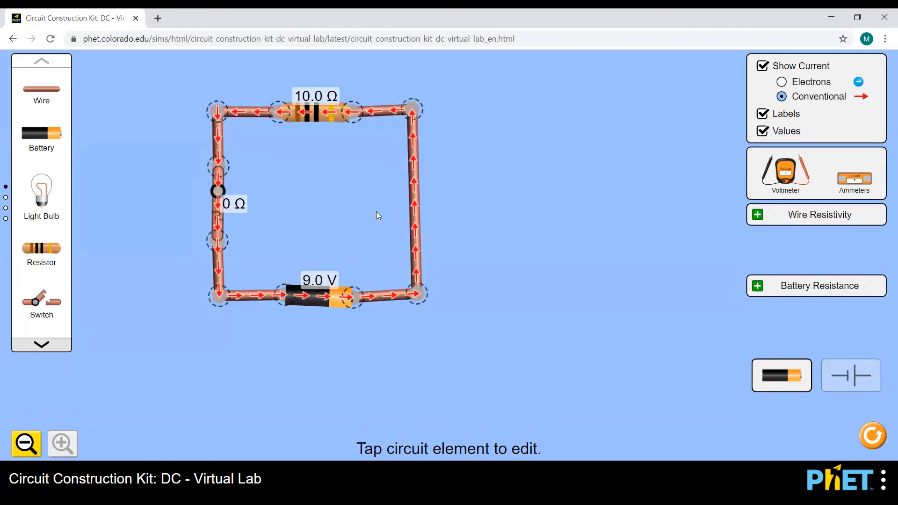
- Drag a voltmeter from the toolbox onto the workspace next to the circuit
left_click_drag(782, 168, 572, 215)
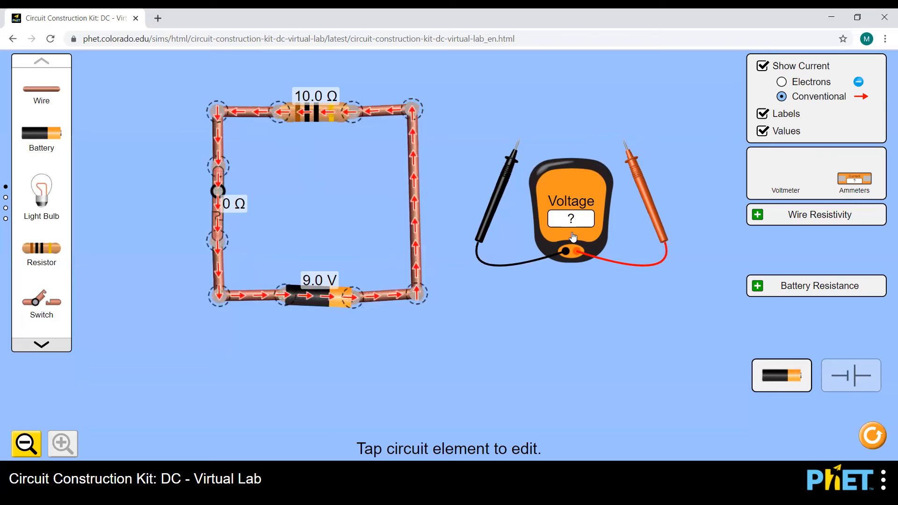
- Place the voltmeter probes across the 10.0 Ω resistor to read 9.00 V, then bring out an ammeter
left_click_drag(512, 161, 277, 135)
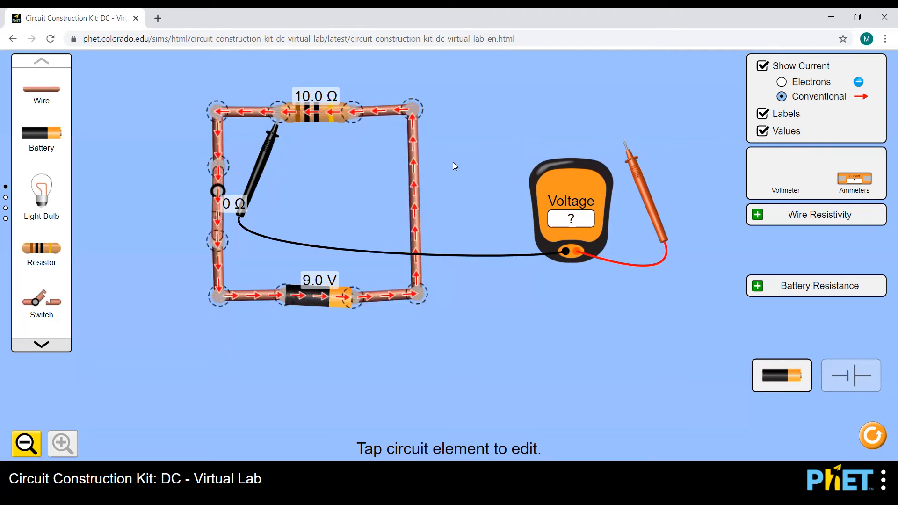
left_click_drag(633, 182, 373, 158)
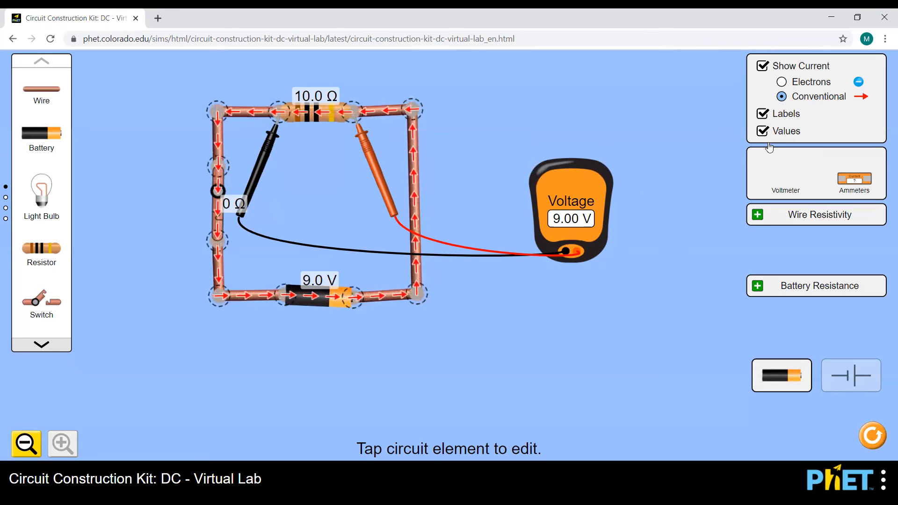
left_click_drag(854, 178, 538, 128)
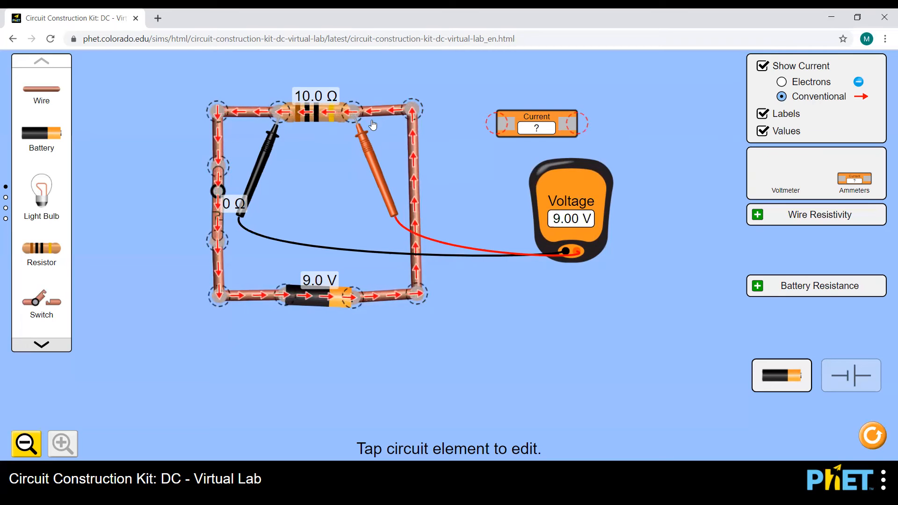
- Open the switch, lift the red probe, and split the short top wire at both junctions
left_click(219, 197)
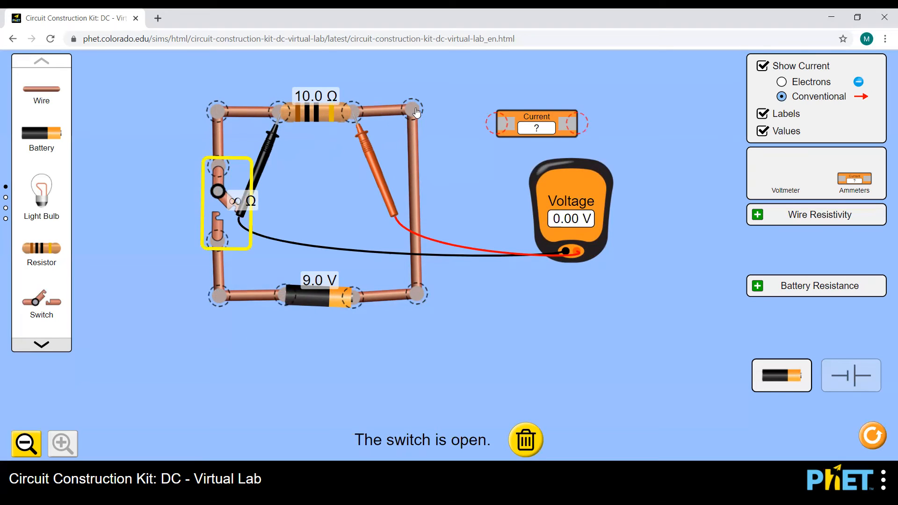
left_click(360, 119)
left_click_drag(361, 140, 358, 152)
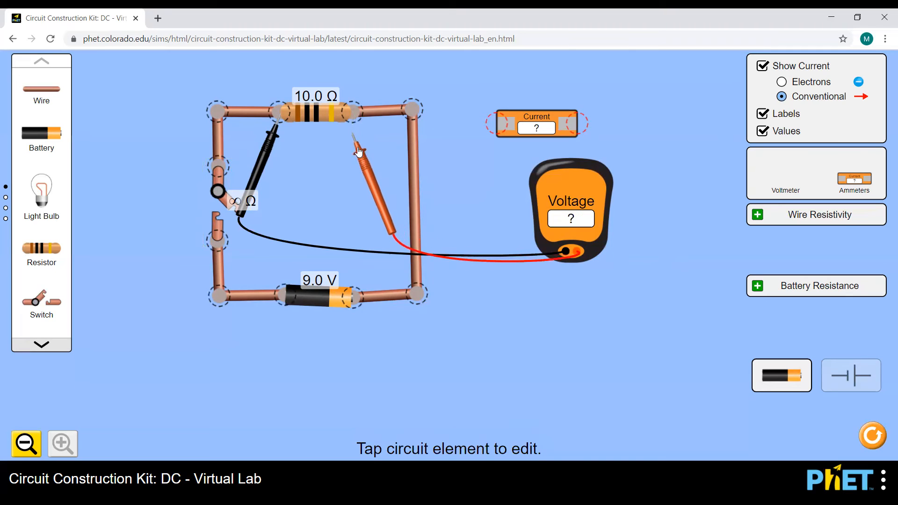
left_click(355, 120)
left_click(354, 158)
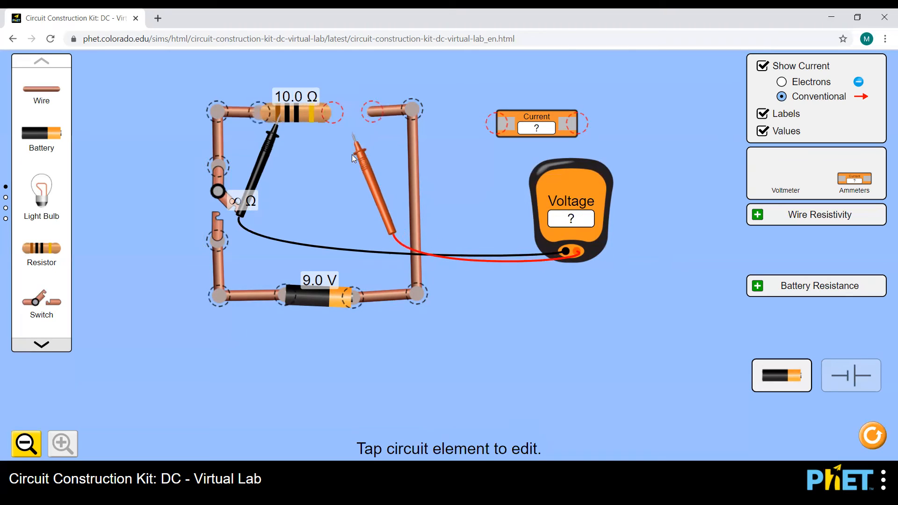
left_click(413, 112)
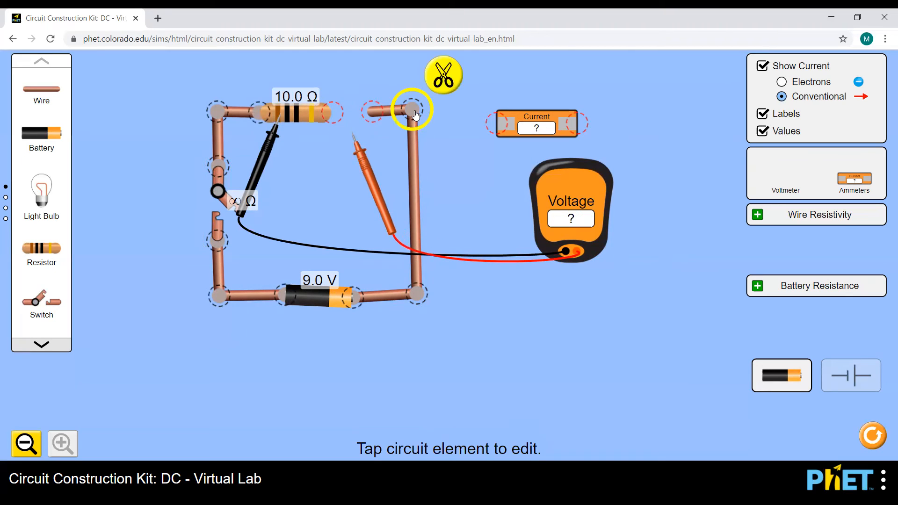
left_click(442, 75)
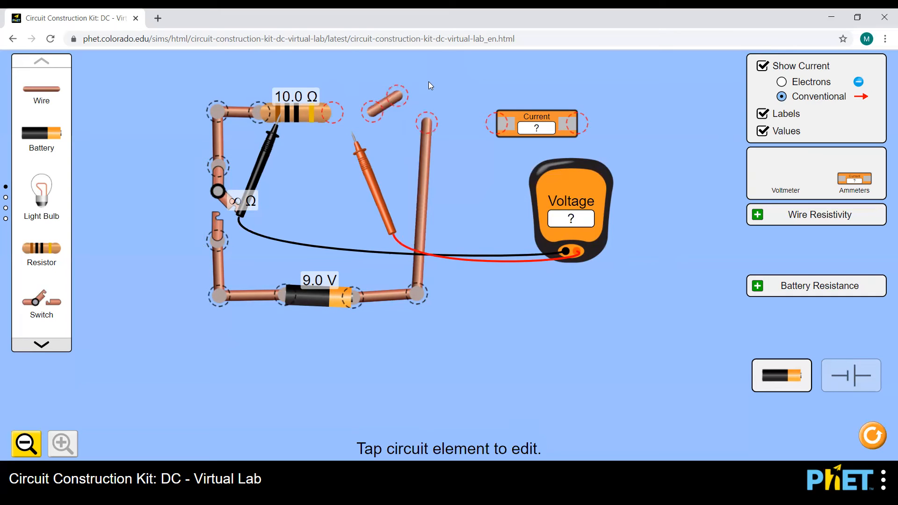
- Remove the short top wire and connect the ammeter in series after the resistor
left_click_drag(391, 108, 399, 114)
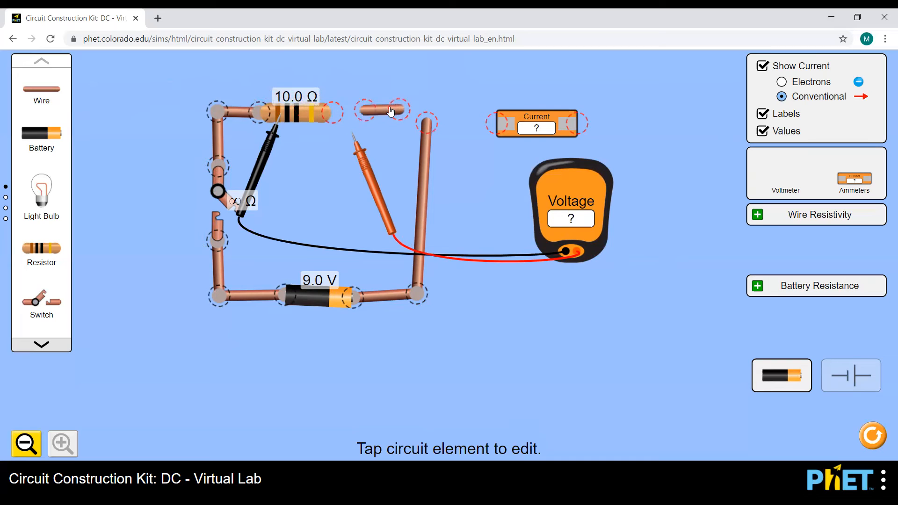
left_click(376, 111)
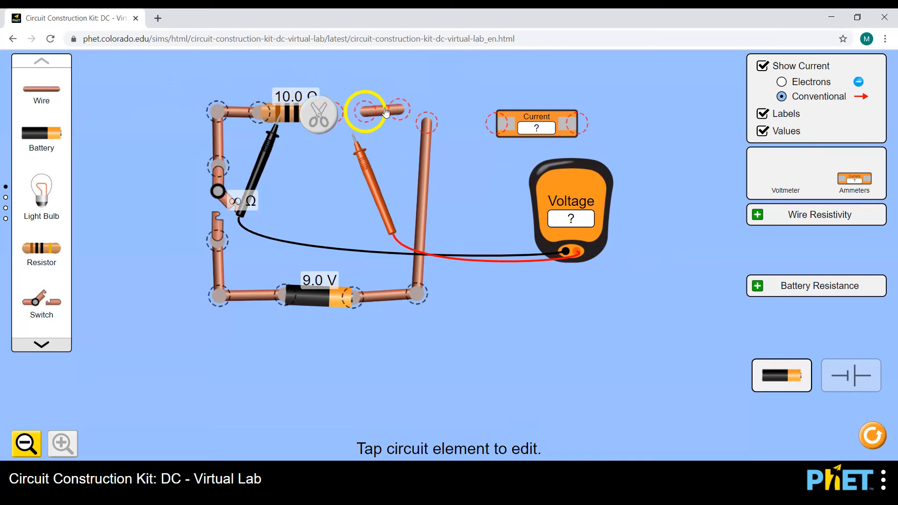
left_click(401, 129)
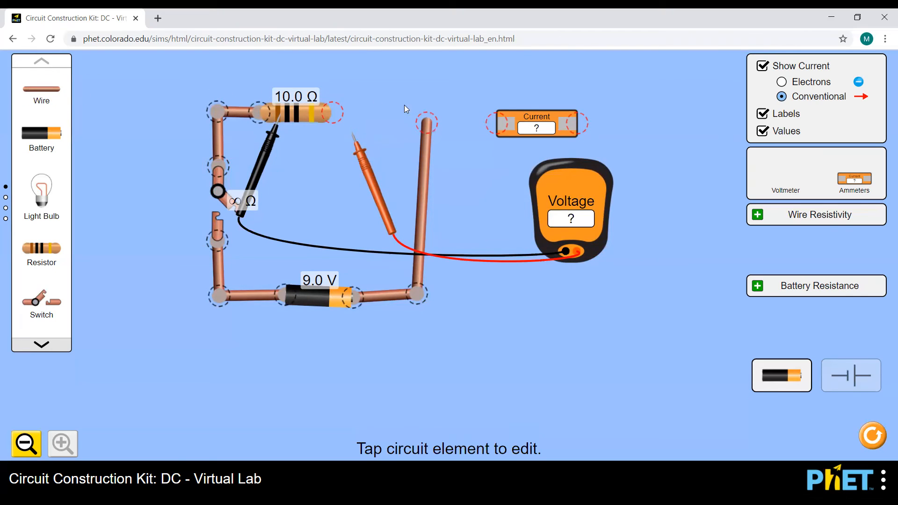
left_click_drag(516, 123, 349, 107)
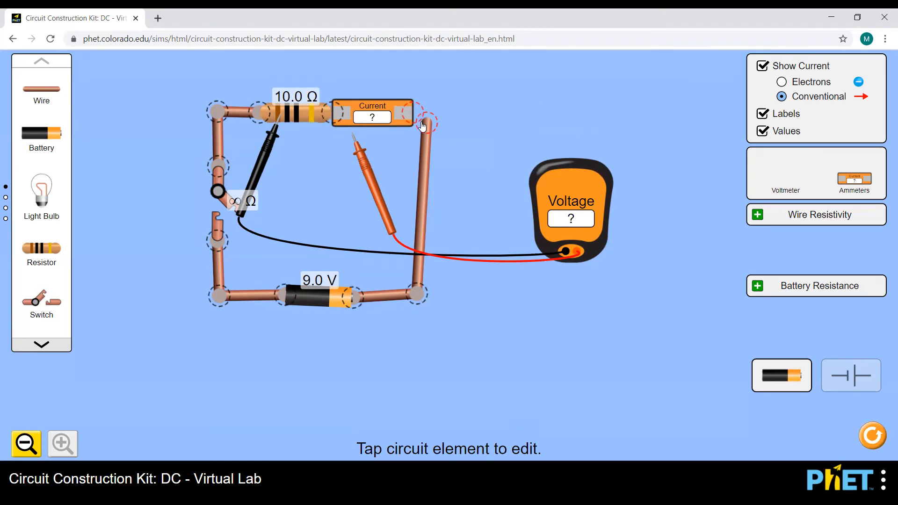
left_click_drag(427, 123, 416, 120)
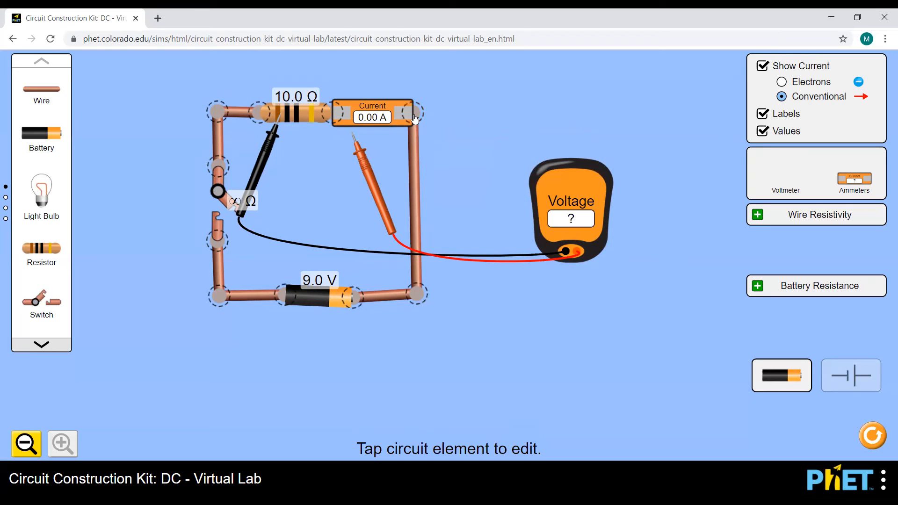
- Touch the red probe to the ammeter's left end and close the switch, giving 0.90 A
left_click_drag(372, 176, 351, 157)
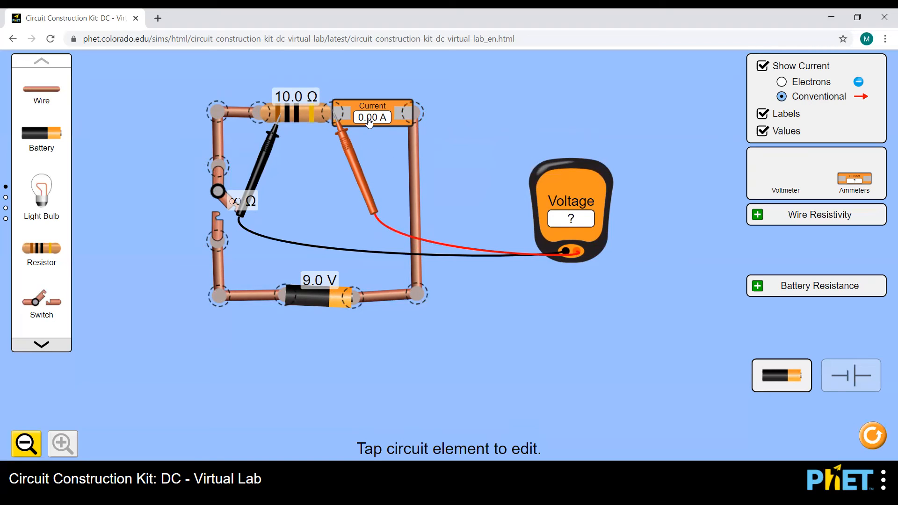
left_click(221, 203)
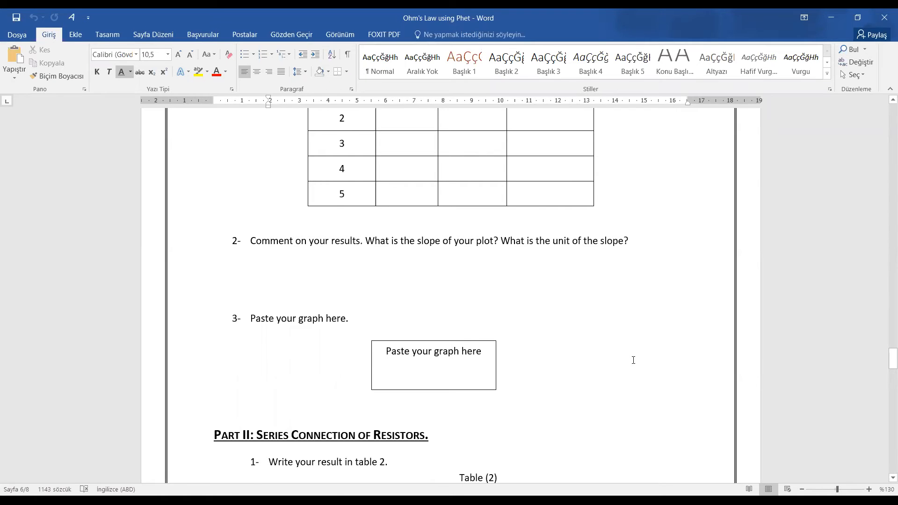
scroll(633, 360, "up", 2)
scroll(633, 360, "up", 1)
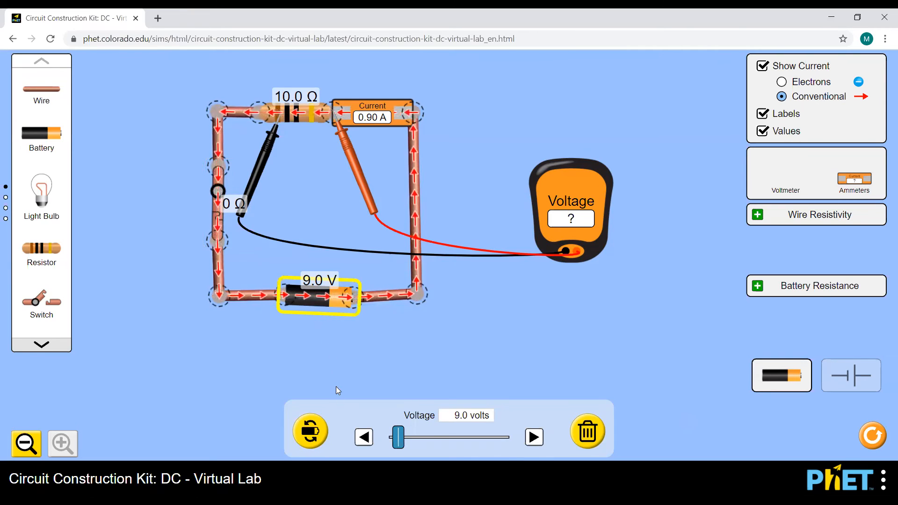
- Step the battery voltage down from 9.0 V to 3.0 V, giving 0.30 A
left_click(364, 437)
double_click(364, 437)
triple_click(364, 437)
double_click(364, 437)
triple_click(364, 438)
left_click(363, 437)
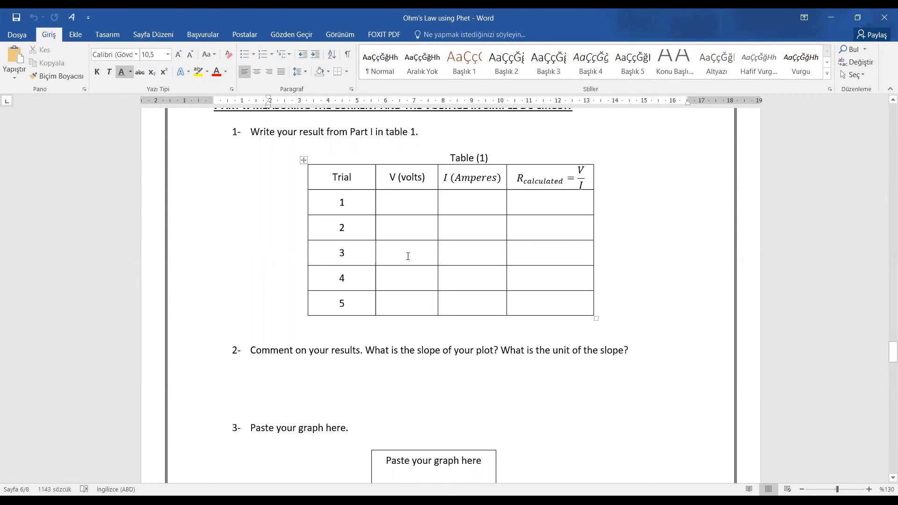
- Enter trial 1 in Table (1) as 3 volts and 0.3 amperes
left_click(397, 200)
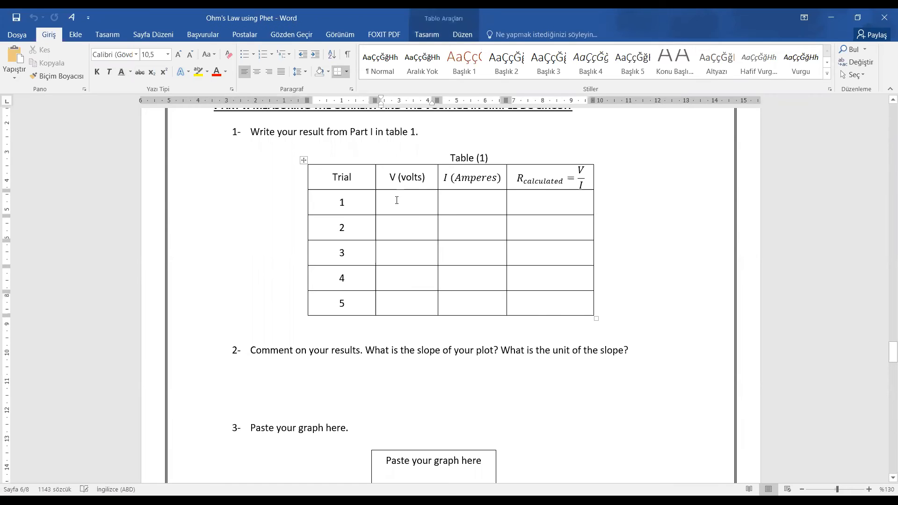
type("3")
key("alt+Tab")
left_click(464, 204)
type("0.3")
key("alt+Tab")
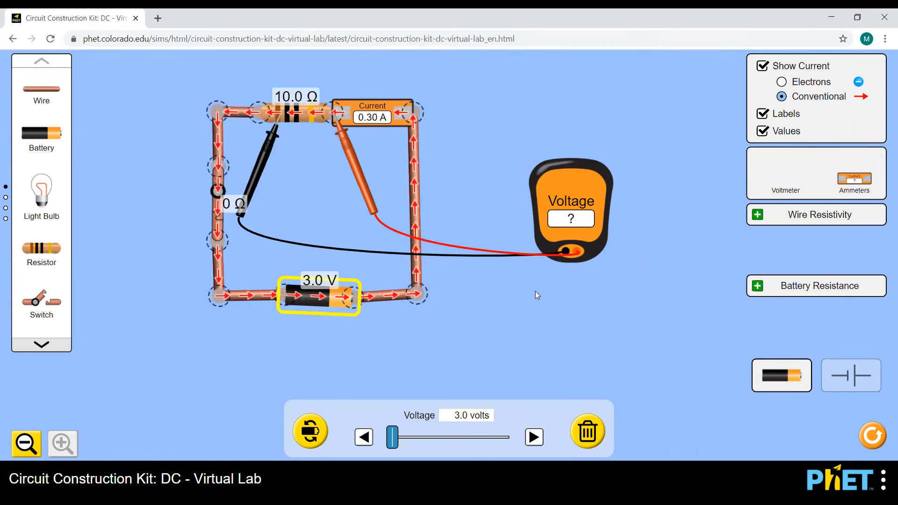
- Set the battery to 6.0 V so the ammeter reads 0.60 A, then return to Word
left_click(537, 446)
left_click(538, 445)
left_click(537, 445)
left_click(537, 446)
left_click(538, 445)
left_click(537, 446)
left_click(538, 445)
left_click(538, 445)
left_click(363, 439)
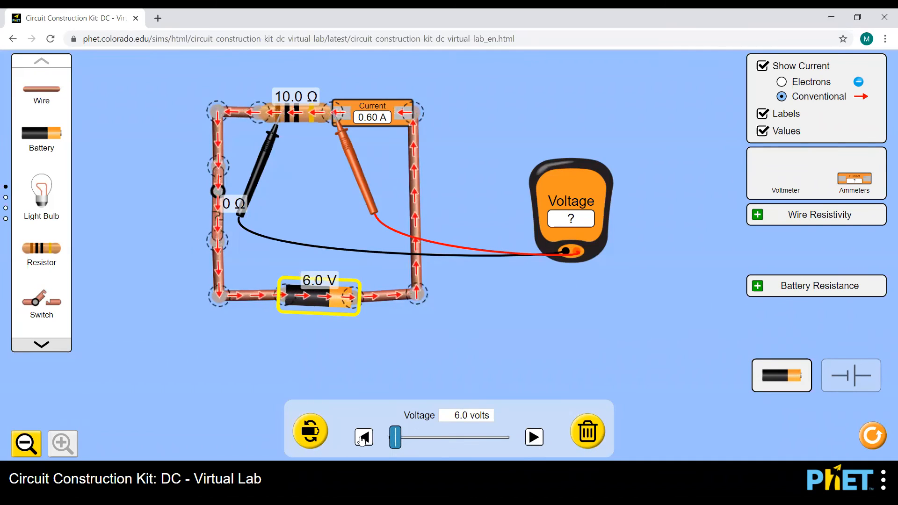
key("alt+Tab")
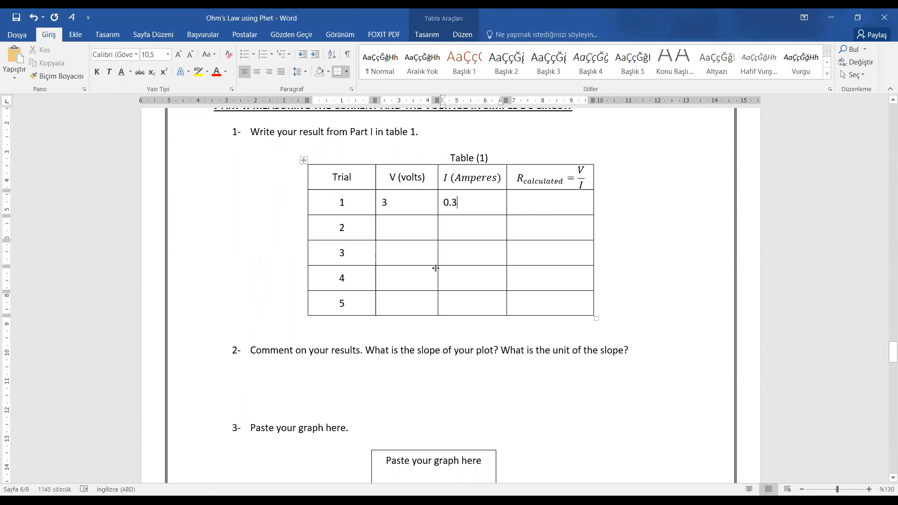
- Enter trial 2's readings in Table (1): 6 volts and 0.6 amperes, checking the simulation in between
left_click(389, 231)
type("6")
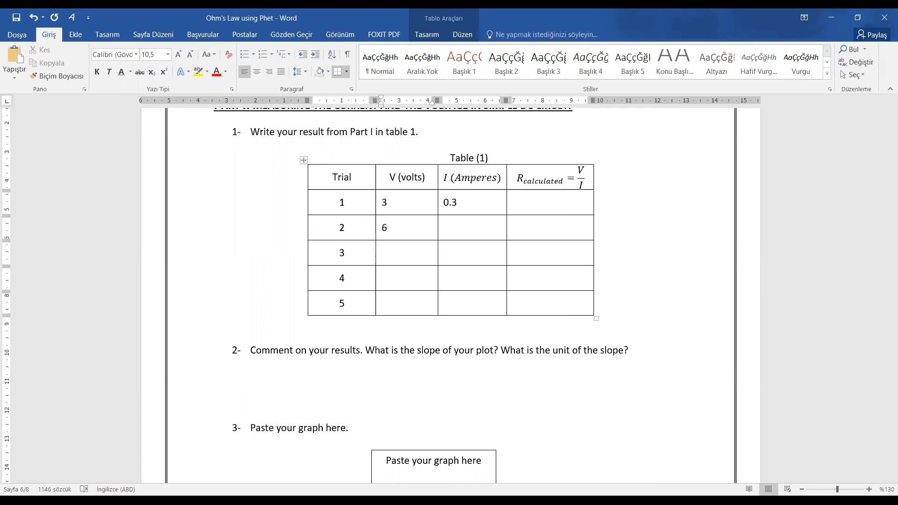
key("alt+Tab")
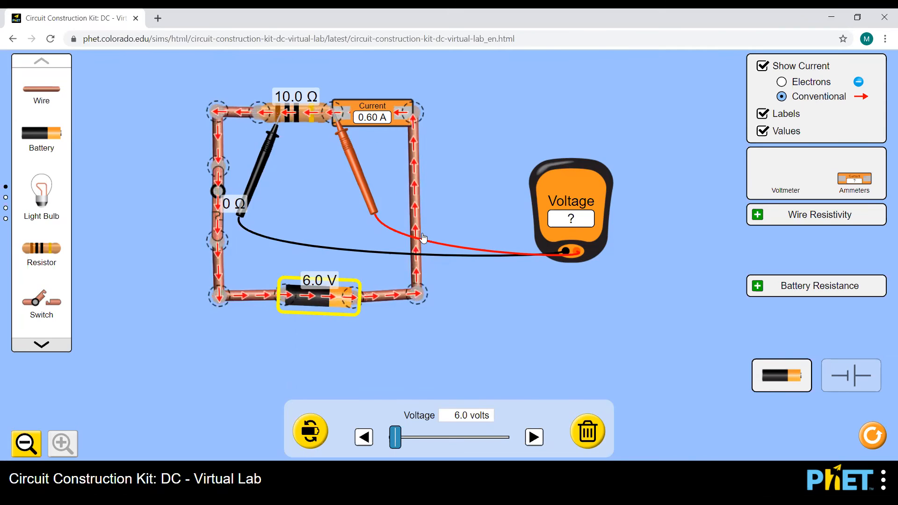
key("alt+Tab")
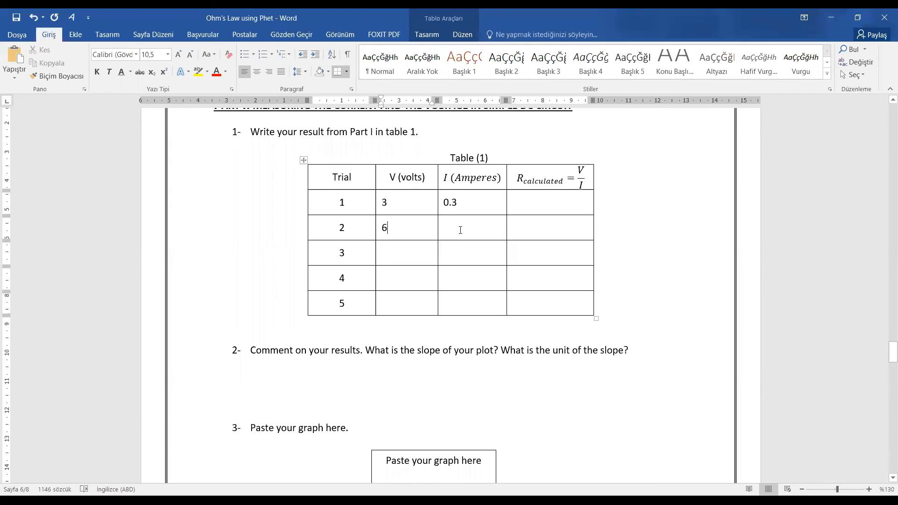
left_click(460, 230)
type("0.6")
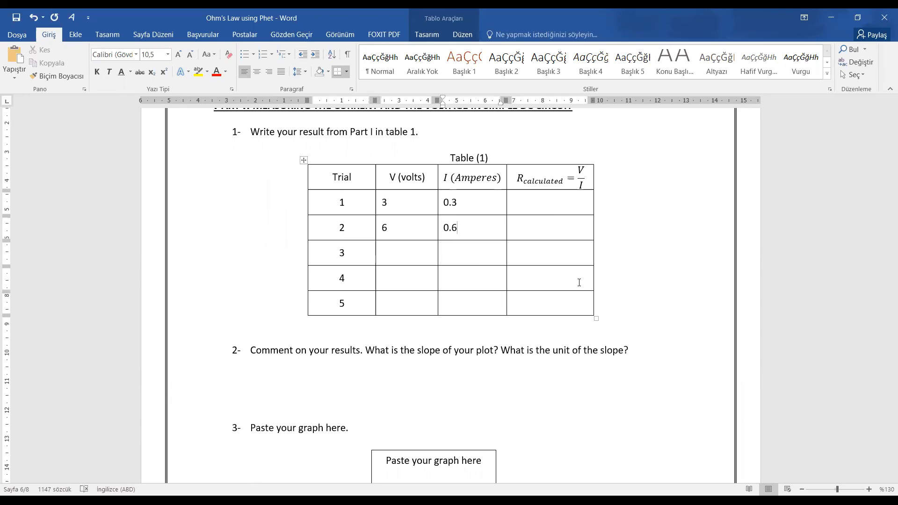
scroll(579, 283, "up", 15)
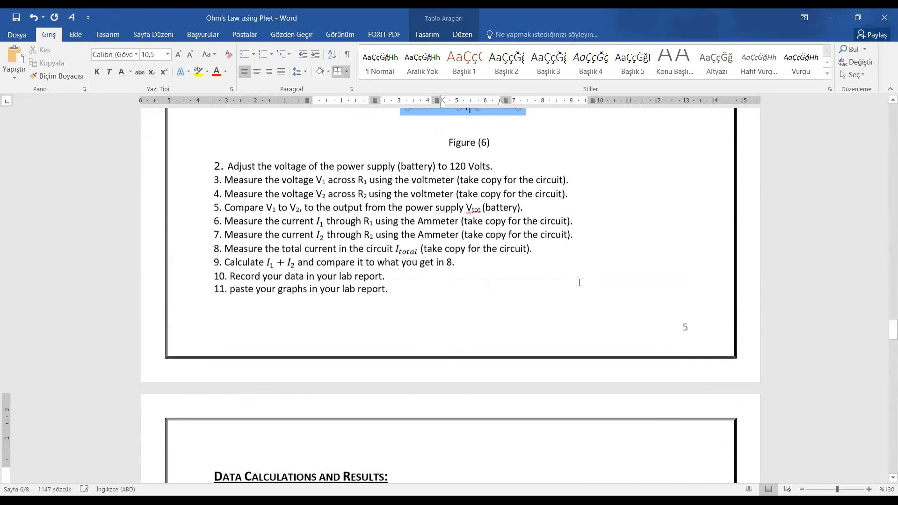
scroll(579, 282, "up", 15)
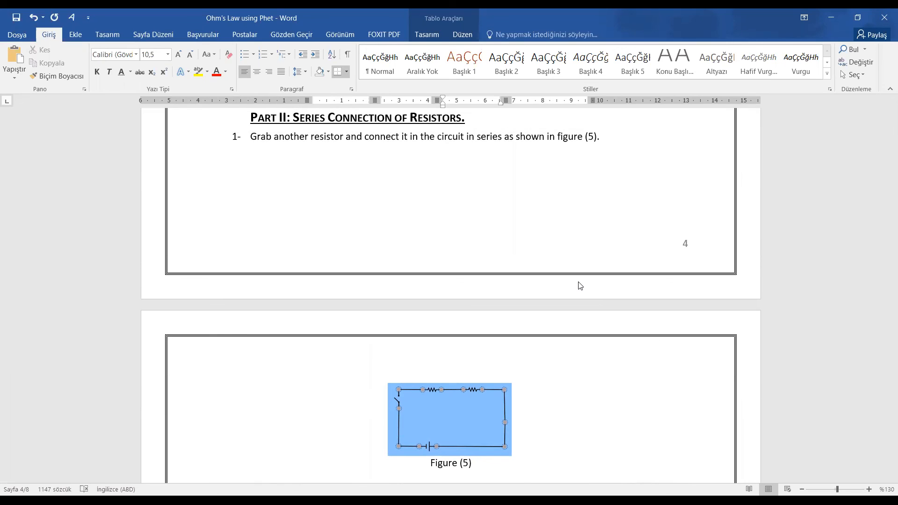
scroll(440, 305, "down", 3)
scroll(440, 305, "down", 10)
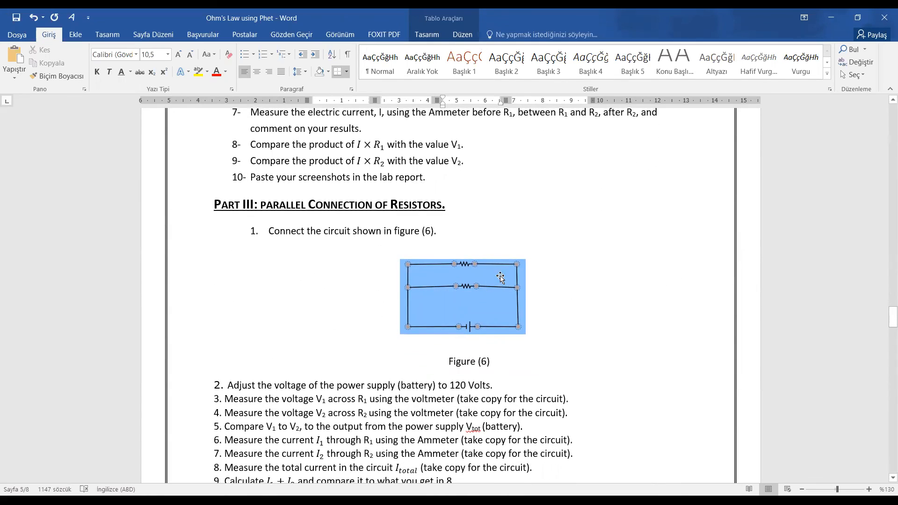
scroll(551, 248, "up", 6)
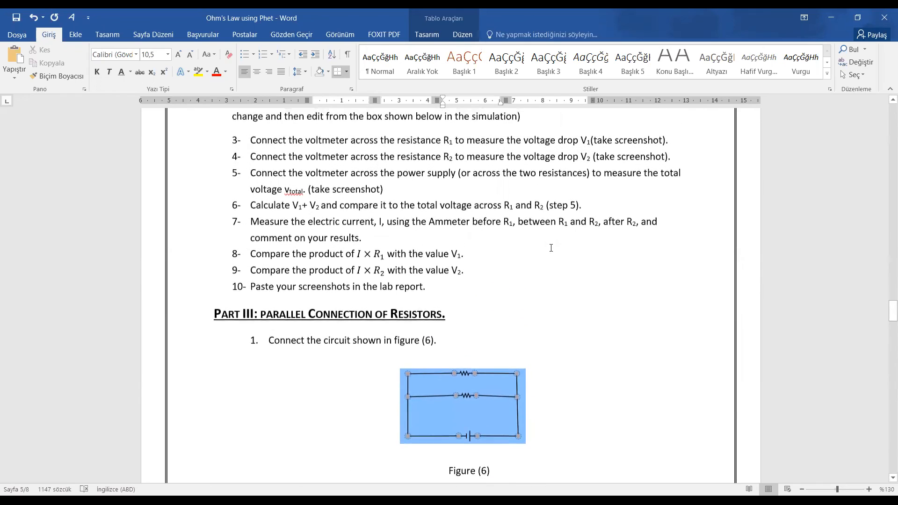
scroll(551, 248, "up", 3)
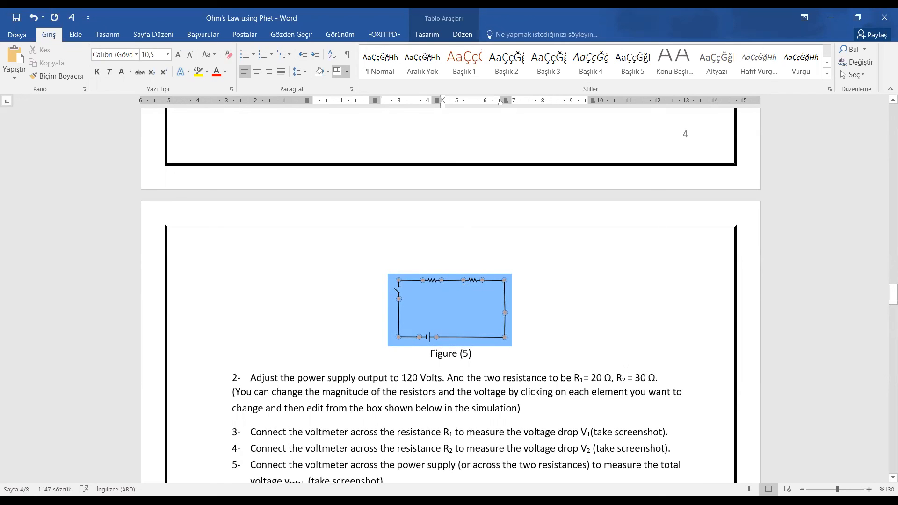
scroll(626, 369, "down", 5)
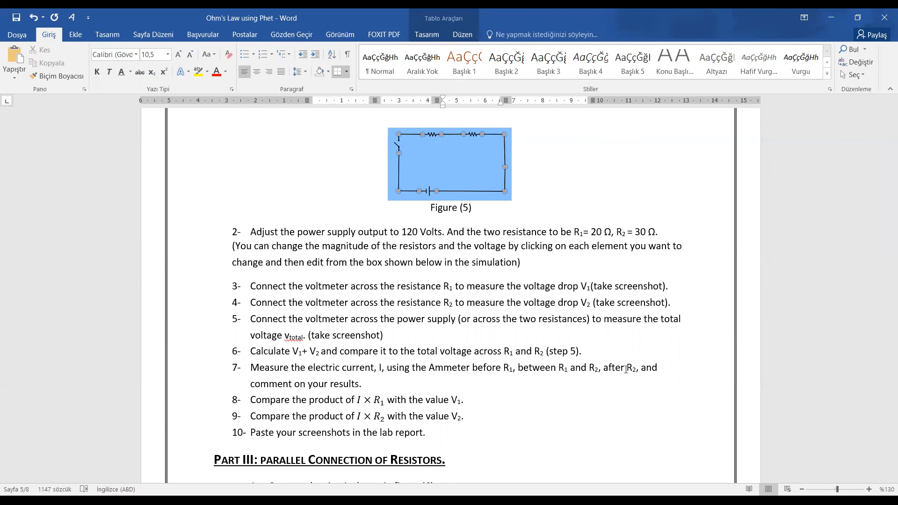
scroll(626, 370, "down", 18)
scroll(625, 368, "down", 20)
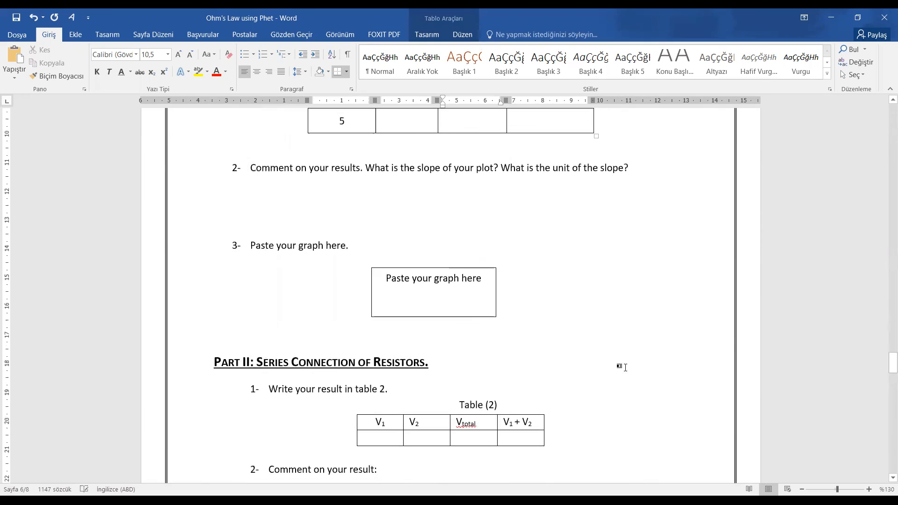
scroll(625, 367, "down", 5)
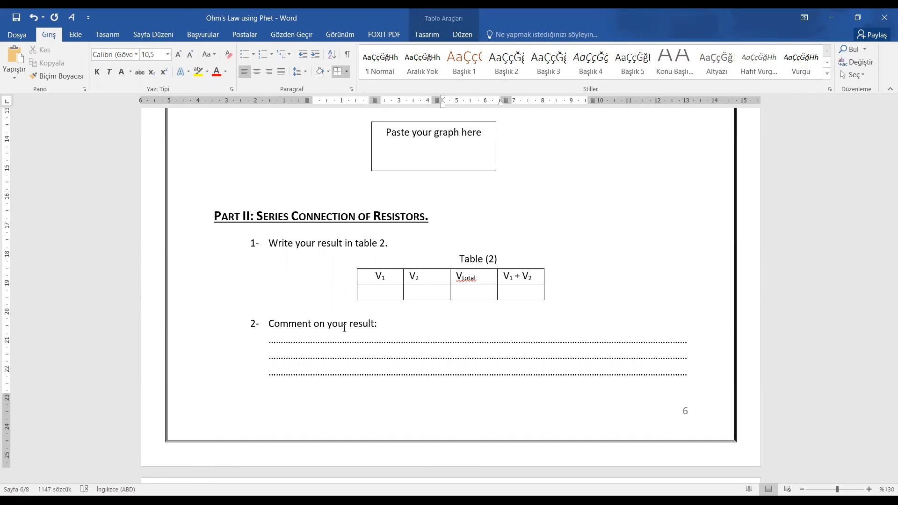
scroll(345, 327, "down", 3)
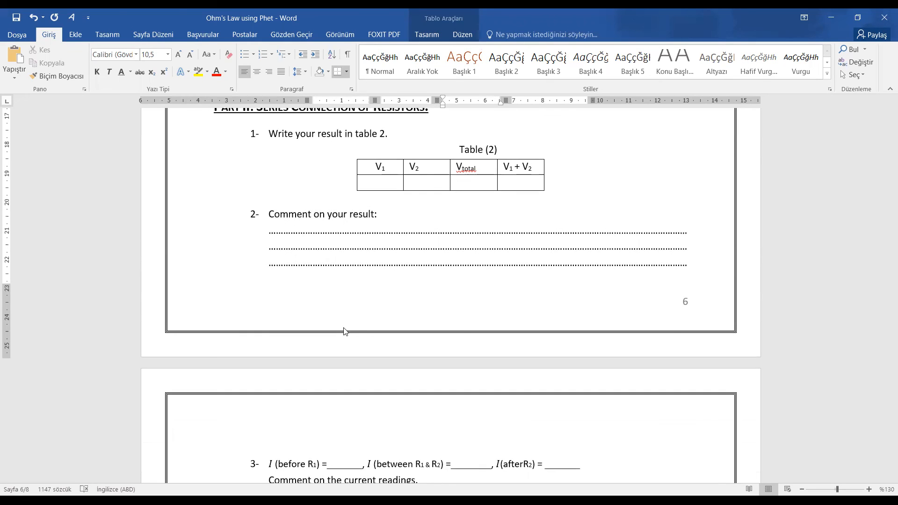
scroll(344, 331, "down", 3)
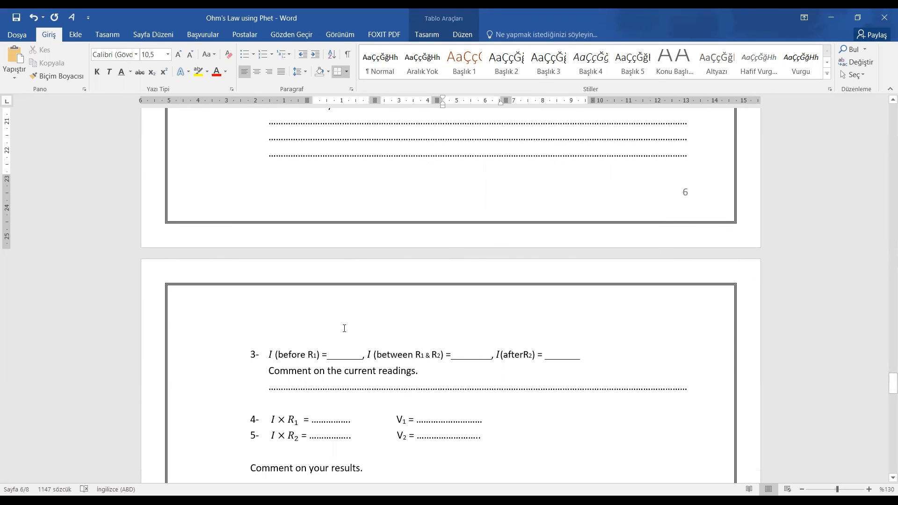
scroll(344, 328, "up", 12)
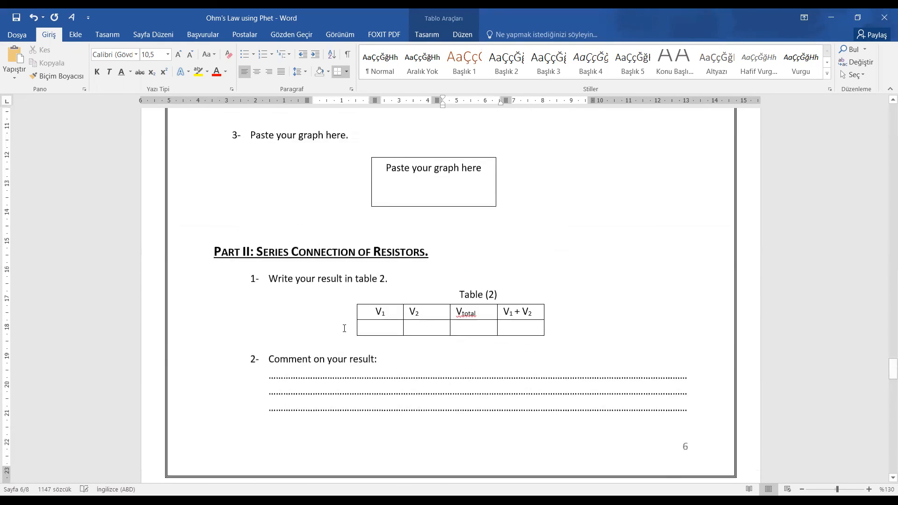
scroll(345, 327, "up", 15)
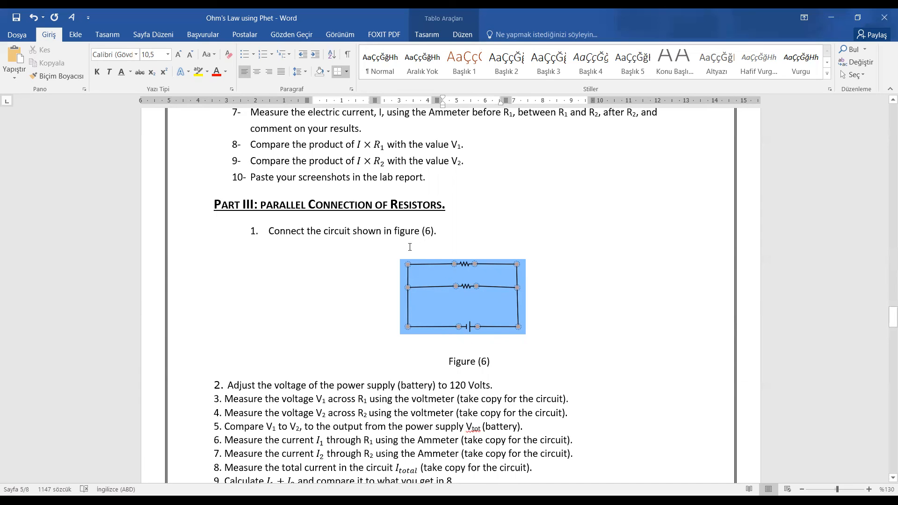
scroll(410, 247, "down", 10)
scroll(410, 247, "down", 12)
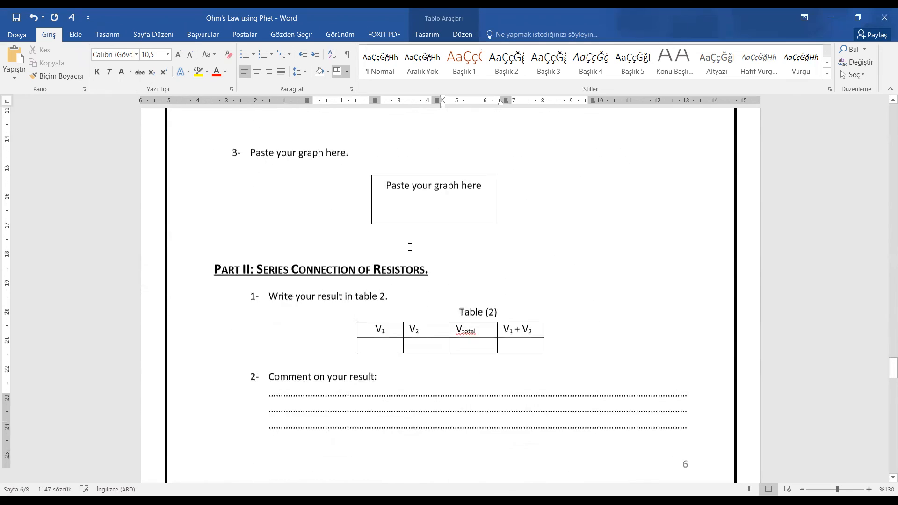
scroll(410, 247, "down", 10)
scroll(410, 247, "down", 10)
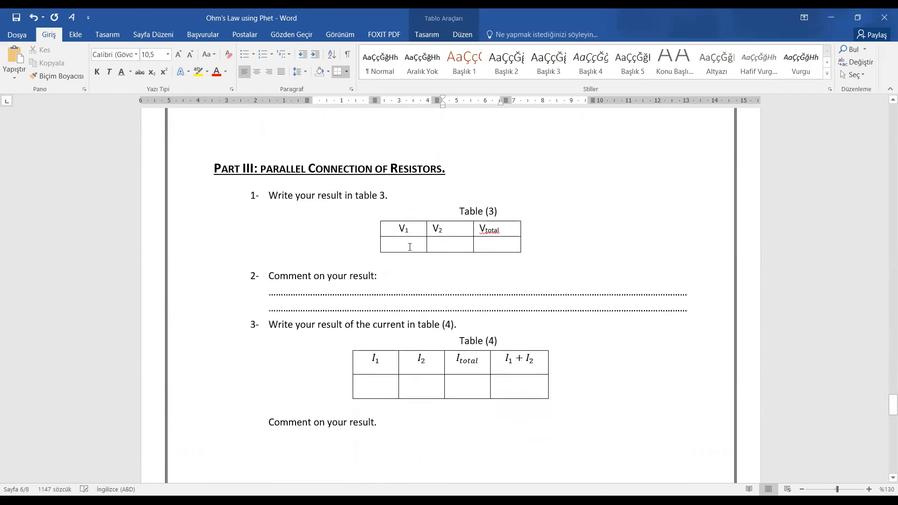
scroll(410, 247, "down", 1)
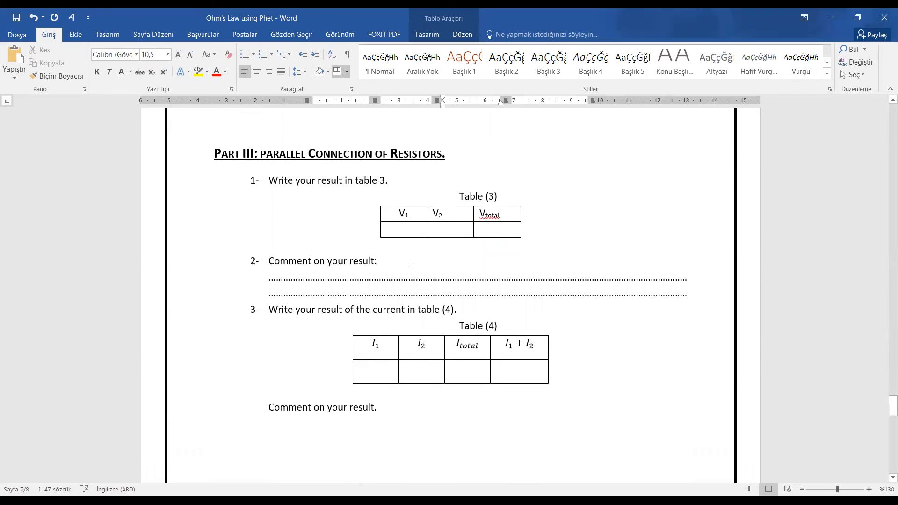
scroll(411, 266, "down", 15)
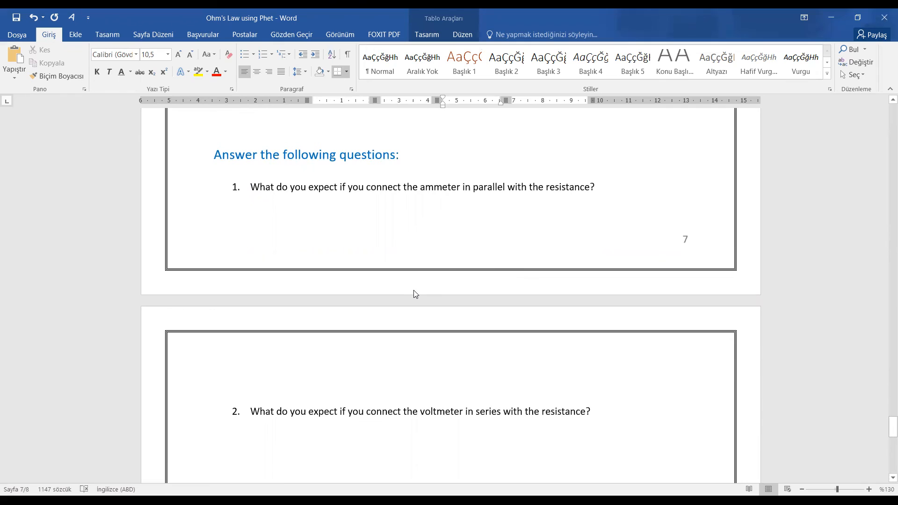
scroll(420, 254, "down", 3)
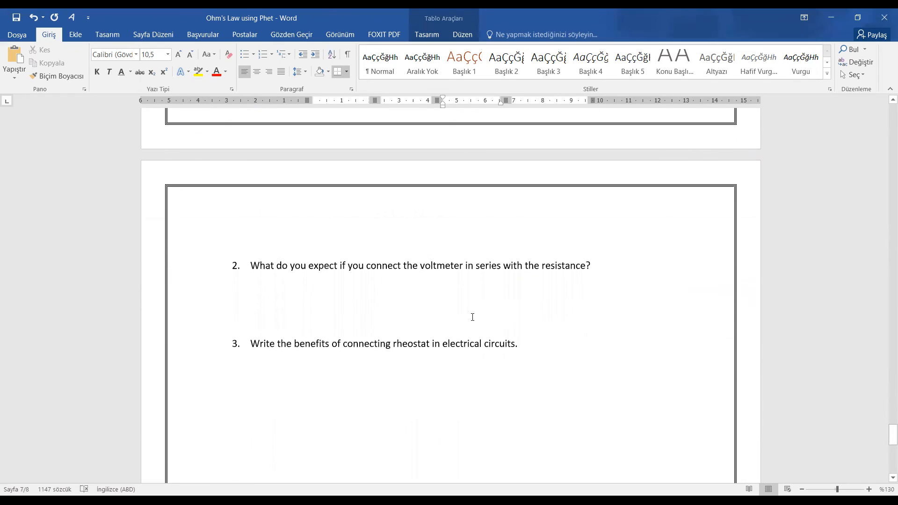